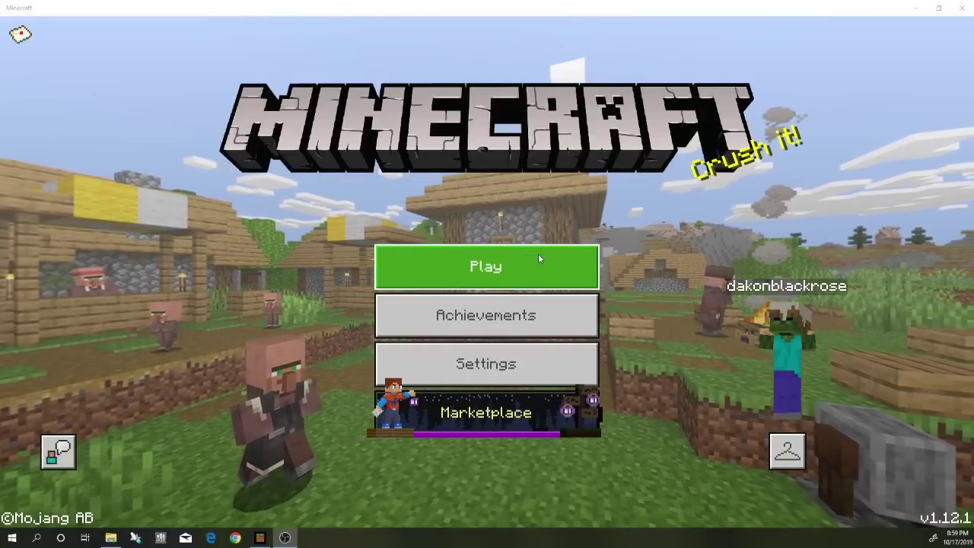
Browse the Marketplace store briefly, then go back to the main menu.
{"action": "left_click", "coordinate": [490, 423]}
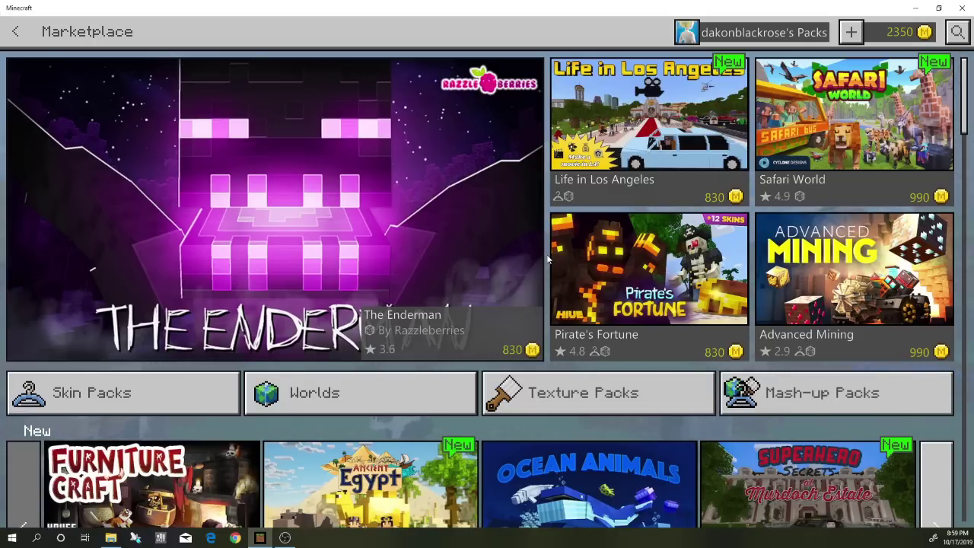
{"action": "scroll", "coordinate": [576, 216], "scroll_direction": "down", "scroll_amount": 3}
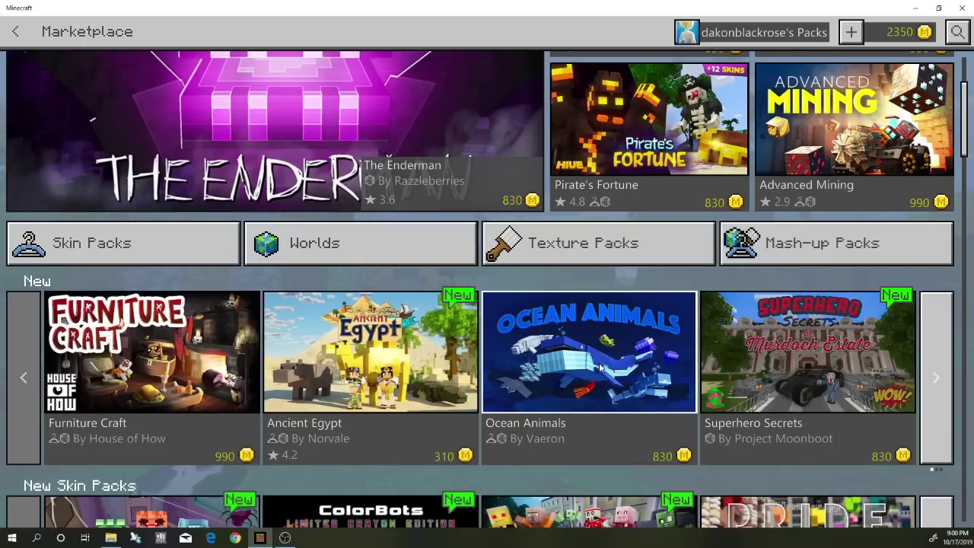
{"action": "left_click", "coordinate": [15, 31]}
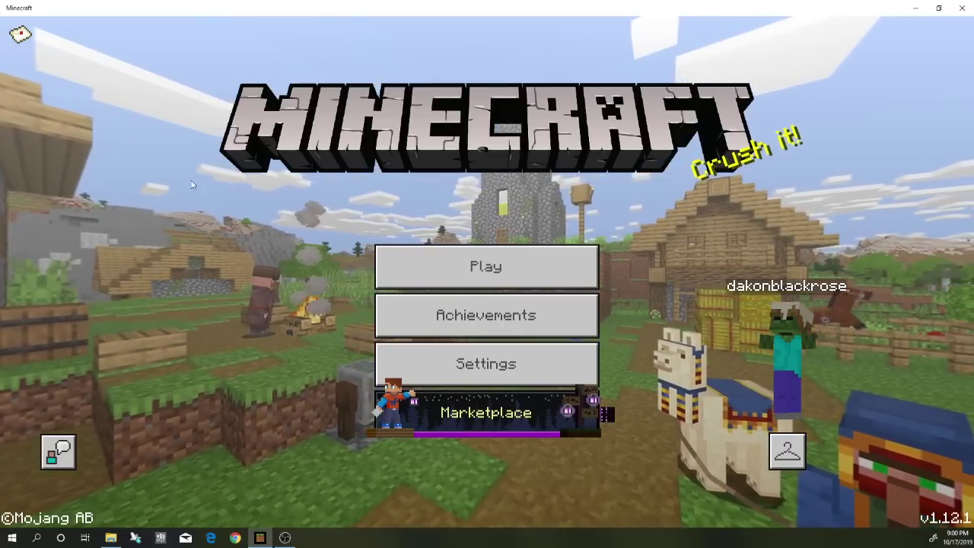
Start a new blank world, look through its resource packs, then abandon it for the main menu.
{"action": "left_click", "coordinate": [502, 268]}
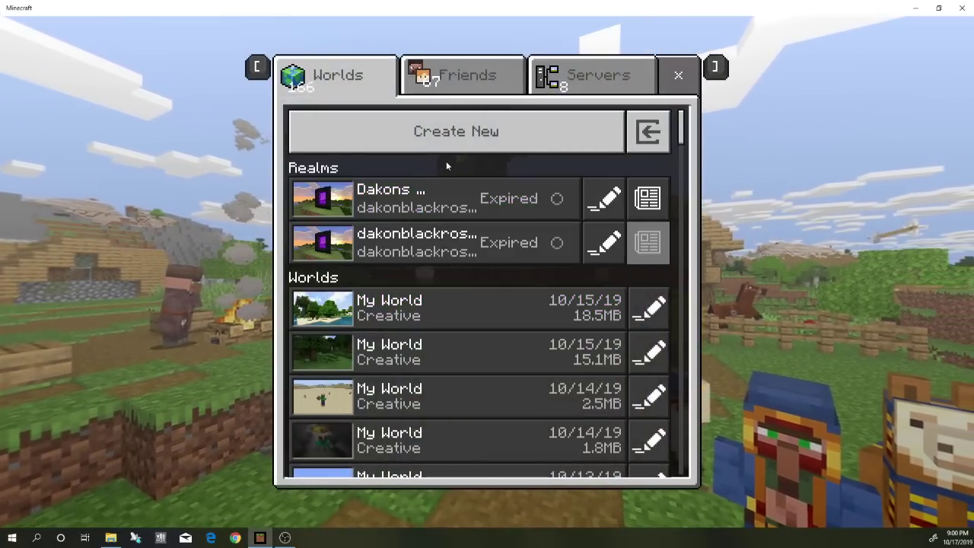
{"action": "left_click", "coordinate": [465, 138]}
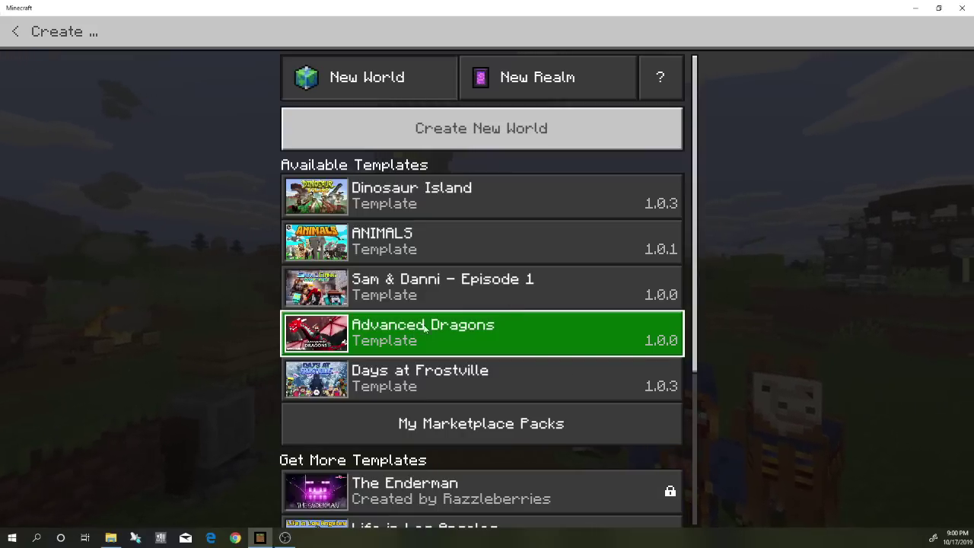
{"action": "left_click", "coordinate": [485, 126]}
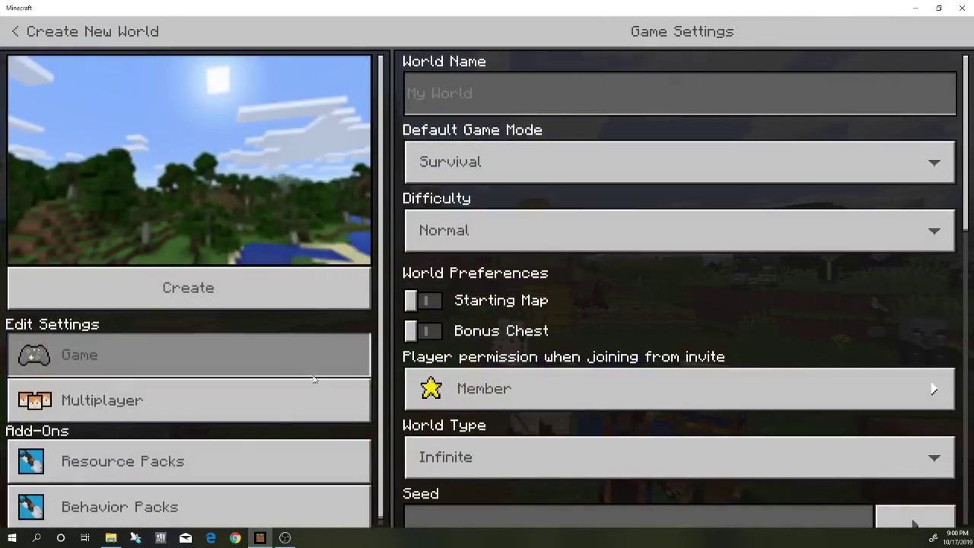
{"action": "left_click", "coordinate": [117, 473]}
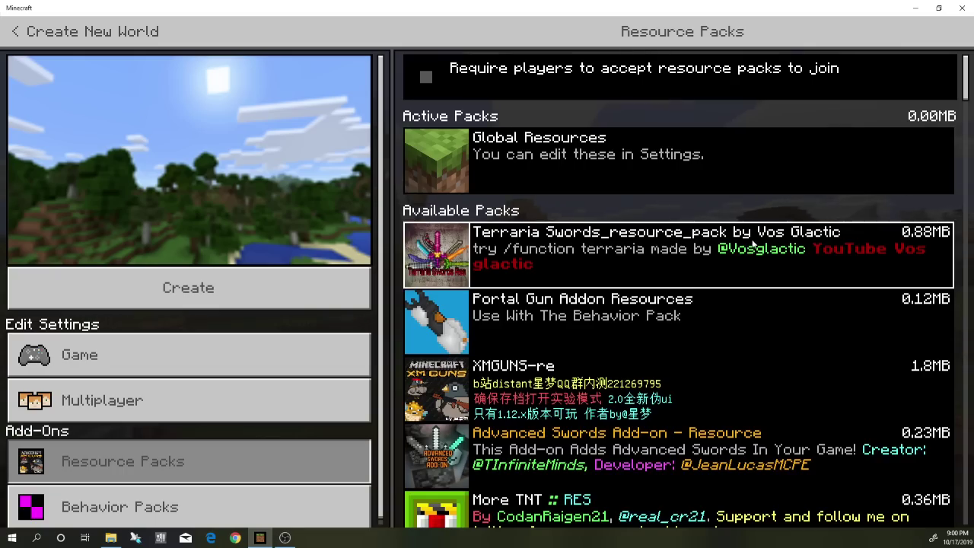
{"action": "scroll", "coordinate": [752, 242], "scroll_direction": "down", "scroll_amount": 6}
{"action": "scroll", "coordinate": [752, 239], "scroll_direction": "down", "scroll_amount": 12}
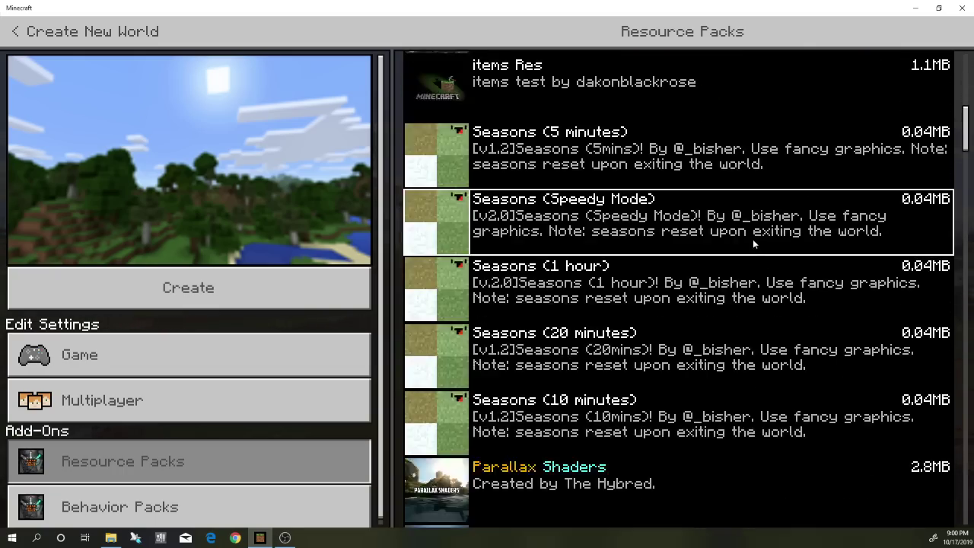
{"action": "scroll", "coordinate": [721, 288], "scroll_direction": "down", "scroll_amount": 12}
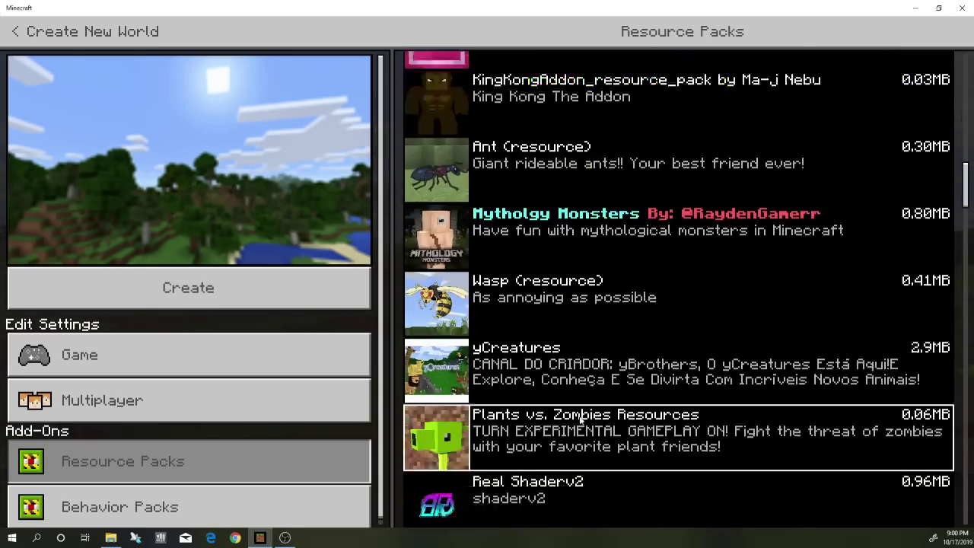
{"action": "scroll", "coordinate": [585, 424], "scroll_direction": "down", "scroll_amount": 8}
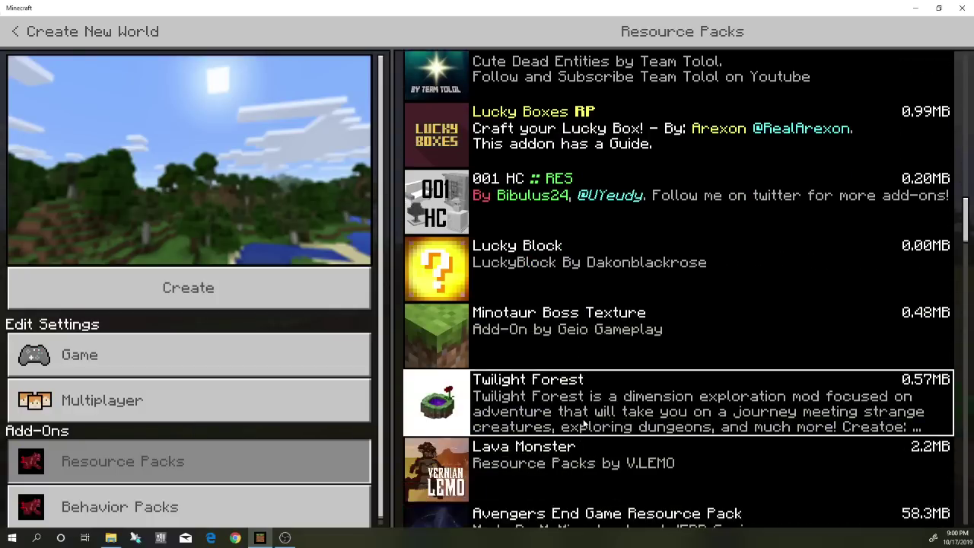
{"action": "scroll", "coordinate": [584, 418], "scroll_direction": "down", "scroll_amount": 3}
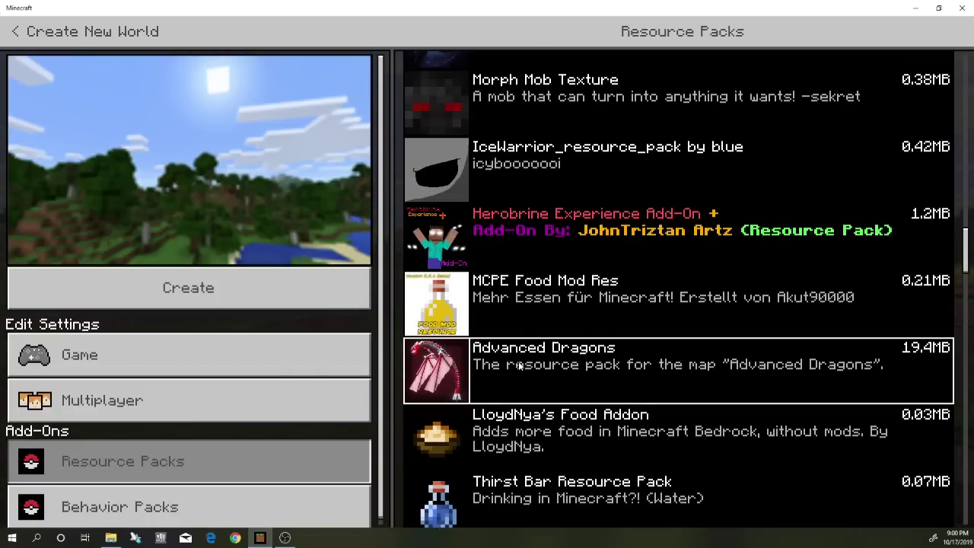
{"action": "left_click", "coordinate": [14, 38]}
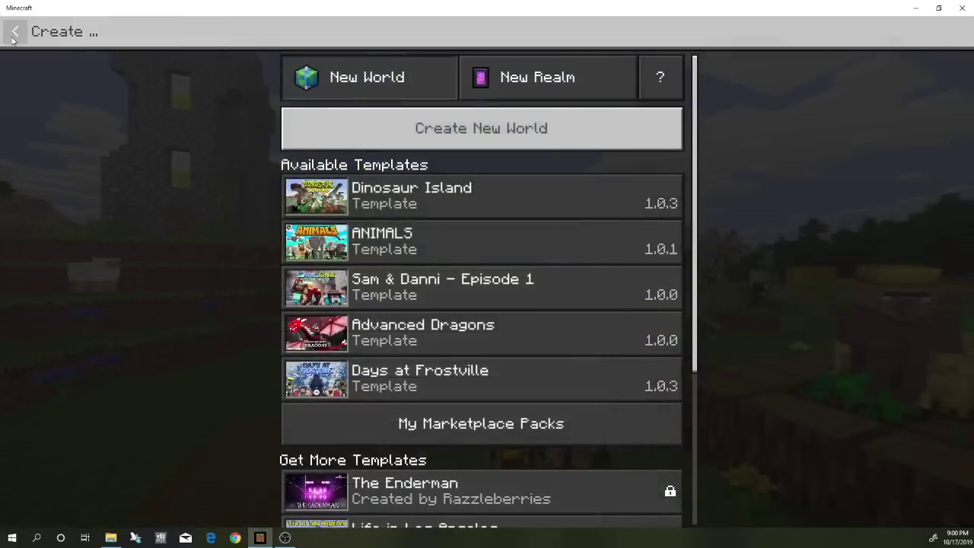
{"action": "left_click", "coordinate": [14, 38]}
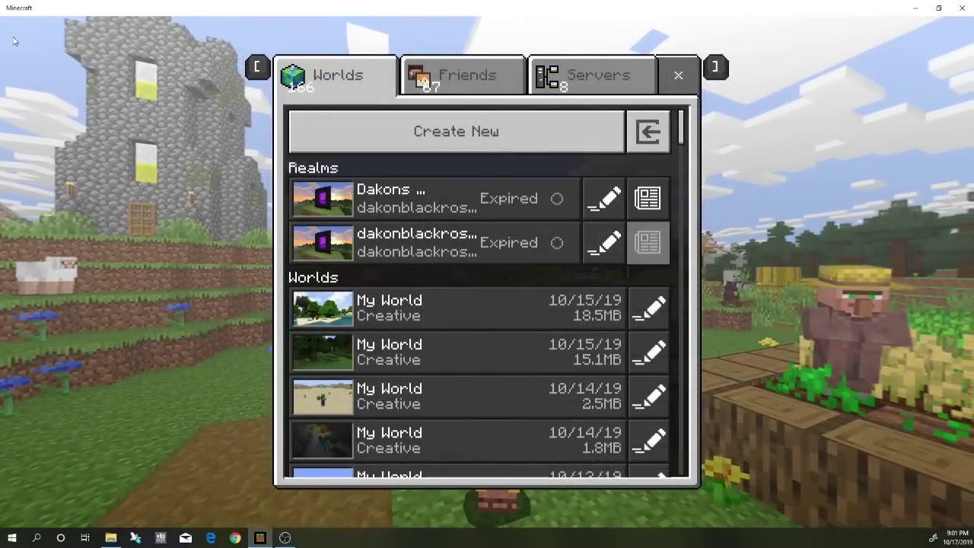
{"action": "left_click", "coordinate": [676, 76]}
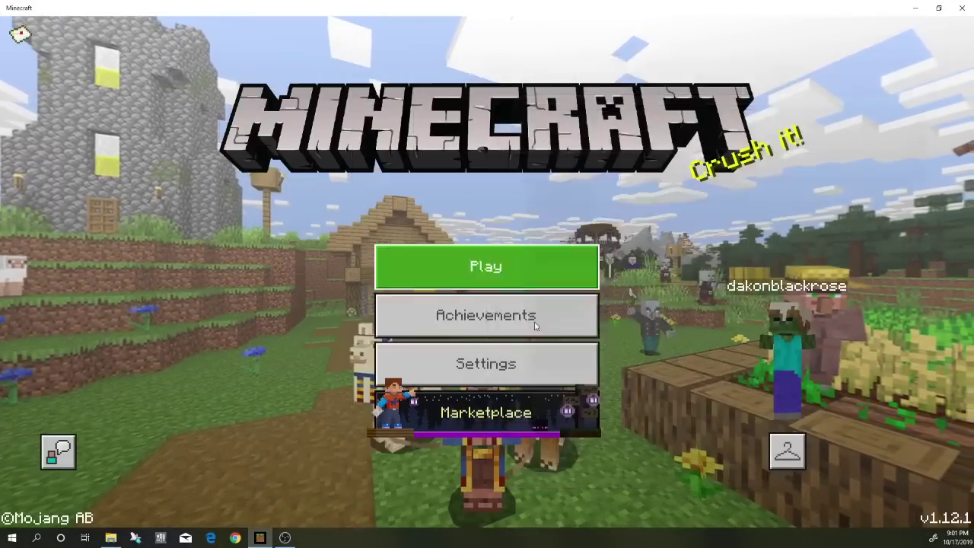
Reopen the Marketplace, find Pirate's Fortune under Now Trending and open its details page.
{"action": "left_click", "coordinate": [493, 424]}
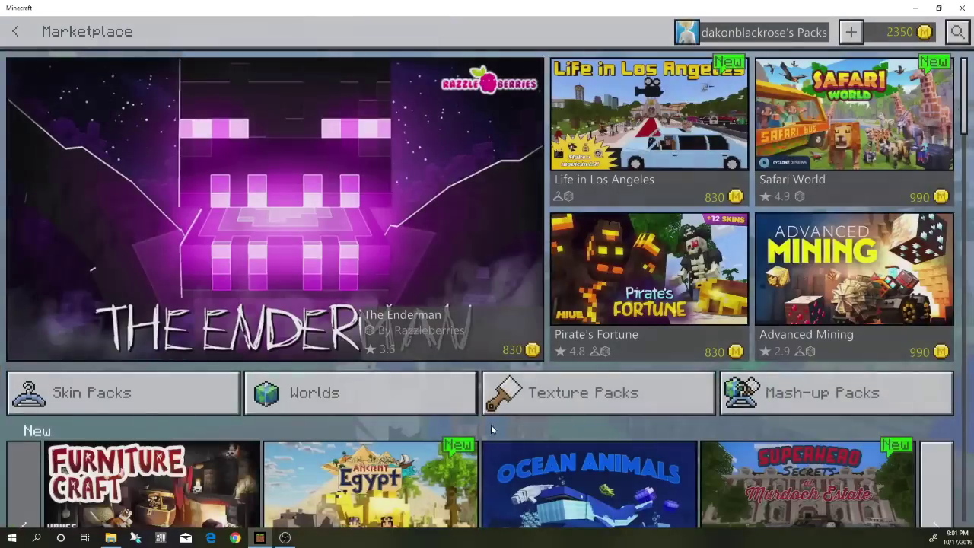
{"action": "scroll", "coordinate": [399, 400], "scroll_direction": "down", "scroll_amount": 5}
{"action": "scroll", "coordinate": [401, 405], "scroll_direction": "down", "scroll_amount": 5}
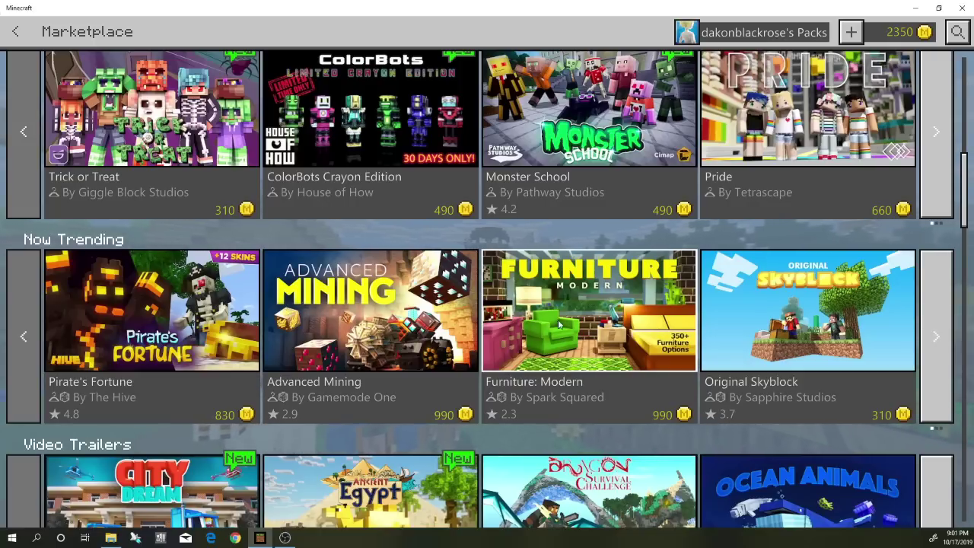
{"action": "scroll", "coordinate": [255, 403], "scroll_direction": "up", "scroll_amount": 2}
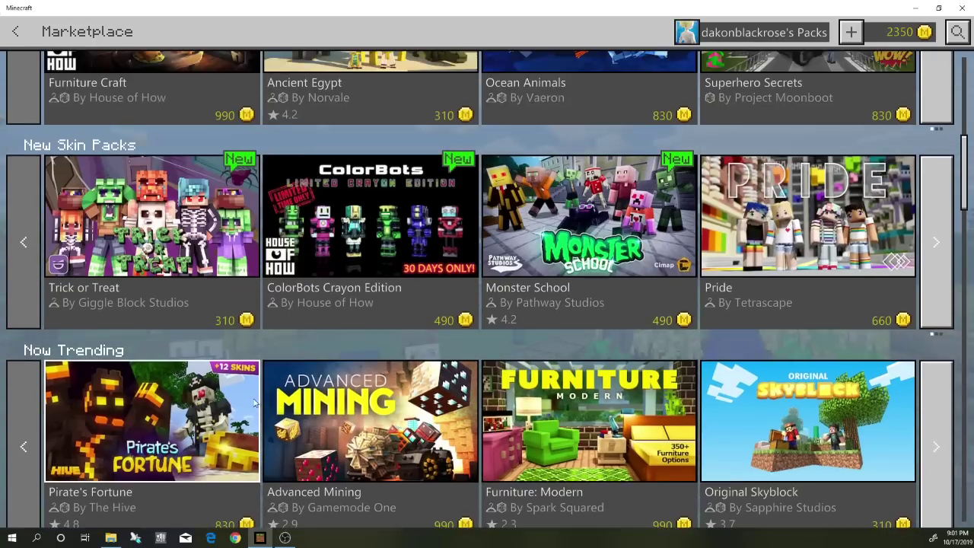
{"action": "scroll", "coordinate": [256, 403], "scroll_direction": "up", "scroll_amount": 2}
{"action": "scroll", "coordinate": [256, 404], "scroll_direction": "down", "scroll_amount": 4}
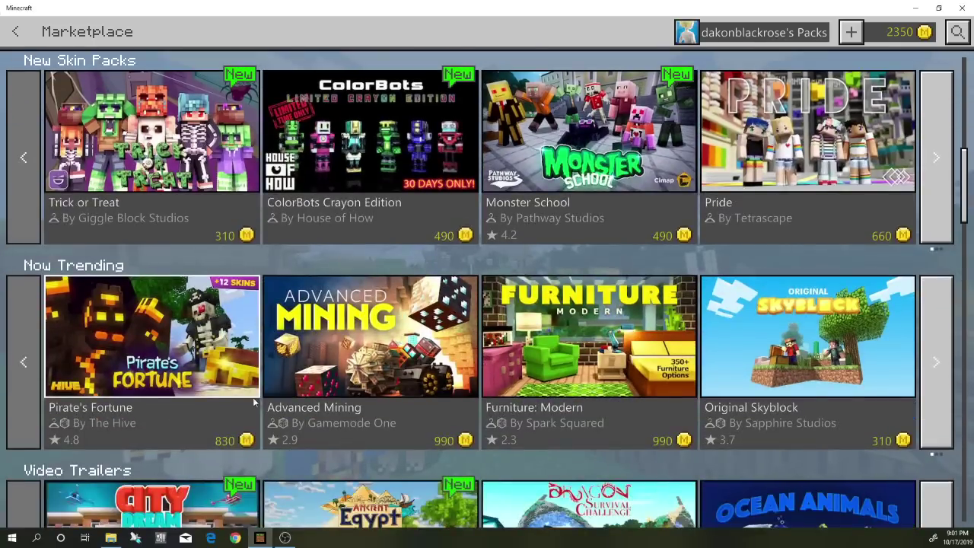
{"action": "scroll", "coordinate": [256, 403], "scroll_direction": "up", "scroll_amount": 3}
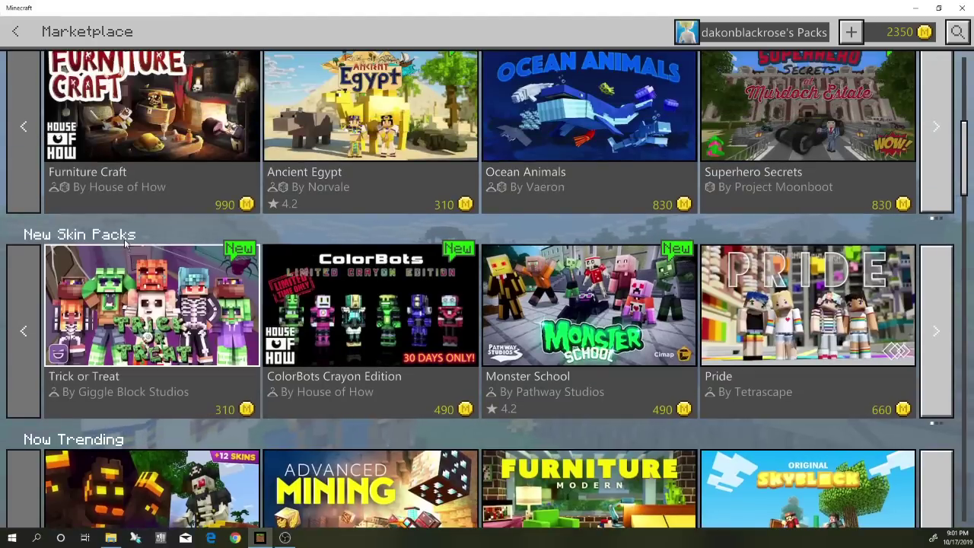
{"action": "scroll", "coordinate": [127, 242], "scroll_direction": "up", "scroll_amount": 2}
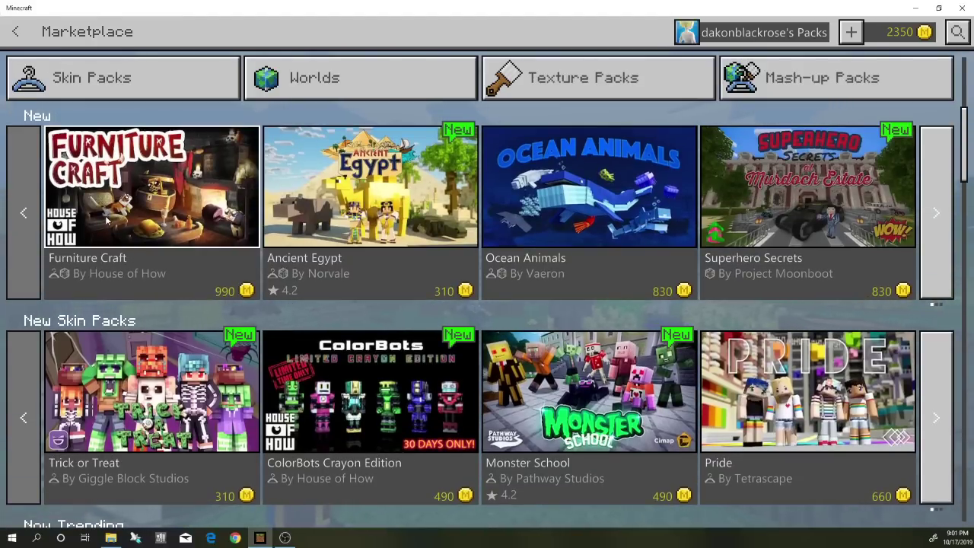
{"action": "scroll", "coordinate": [89, 263], "scroll_direction": "down", "scroll_amount": 4}
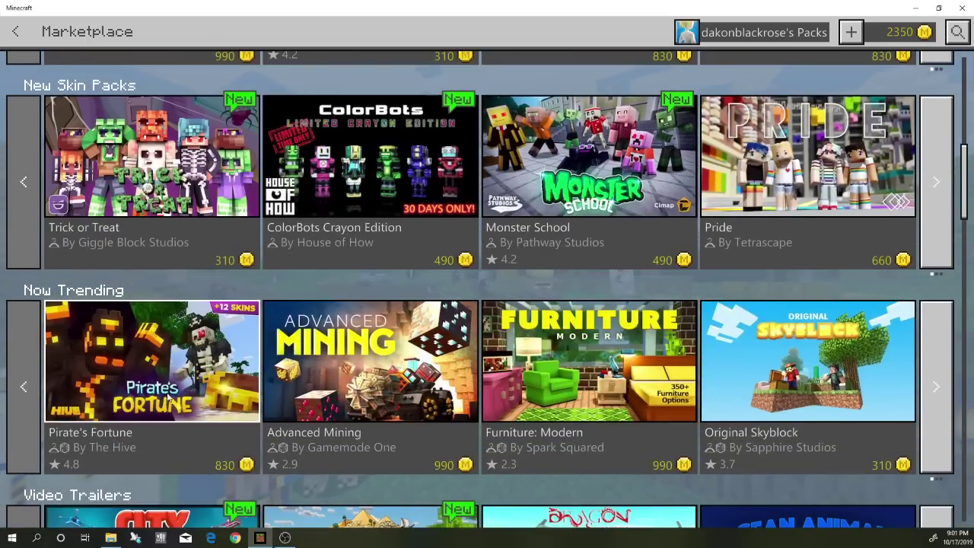
{"action": "left_click", "coordinate": [194, 369]}
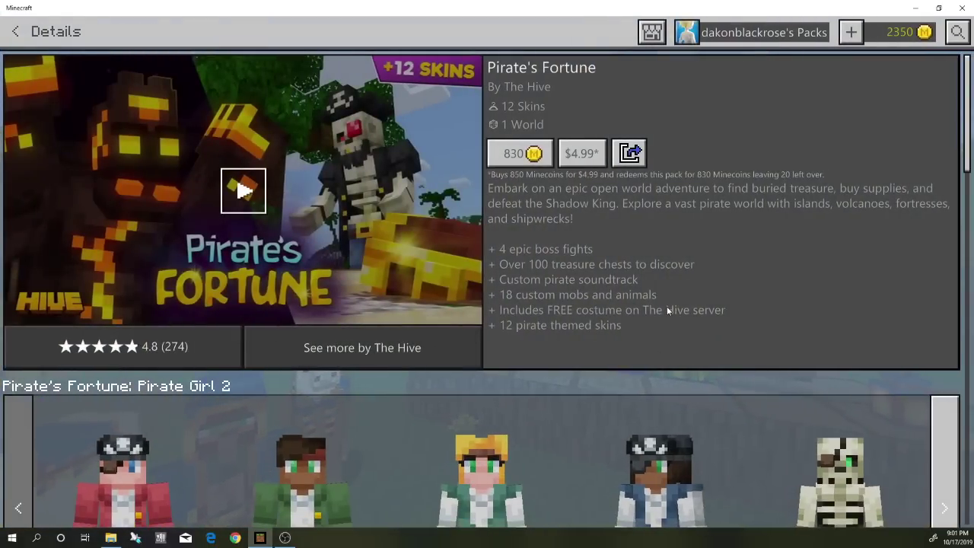
Page through the Pirate's Fortune tour screenshots, then buy the pack for 830 Minecoins.
{"action": "scroll", "coordinate": [647, 281], "scroll_direction": "down", "scroll_amount": 7}
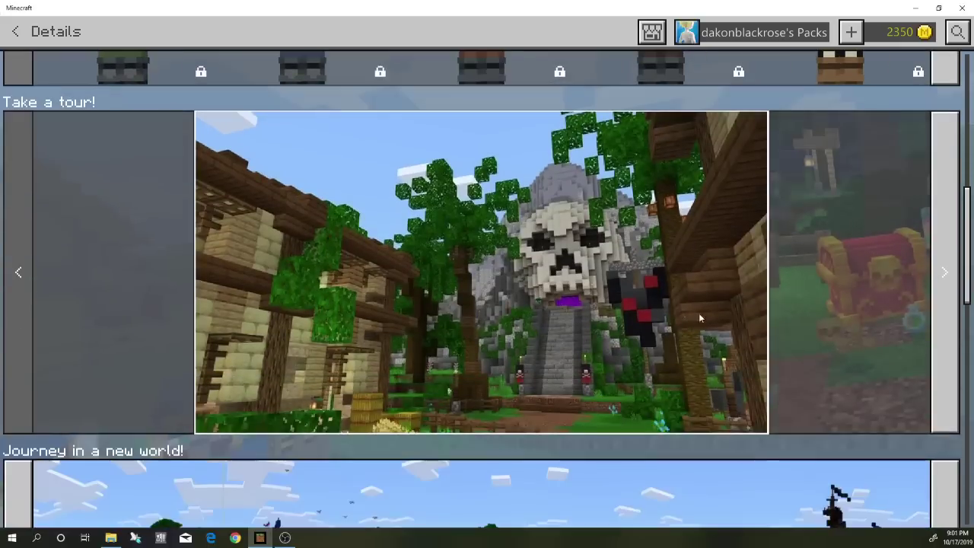
{"action": "left_click", "coordinate": [945, 290]}
{"action": "left_click", "coordinate": [946, 290]}
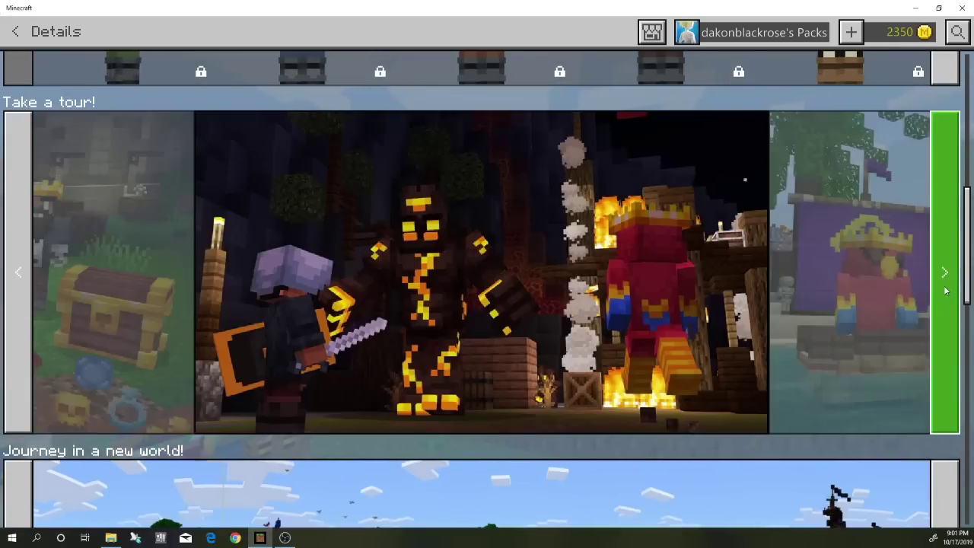
{"action": "left_click", "coordinate": [946, 291]}
{"action": "left_click", "coordinate": [946, 291]}
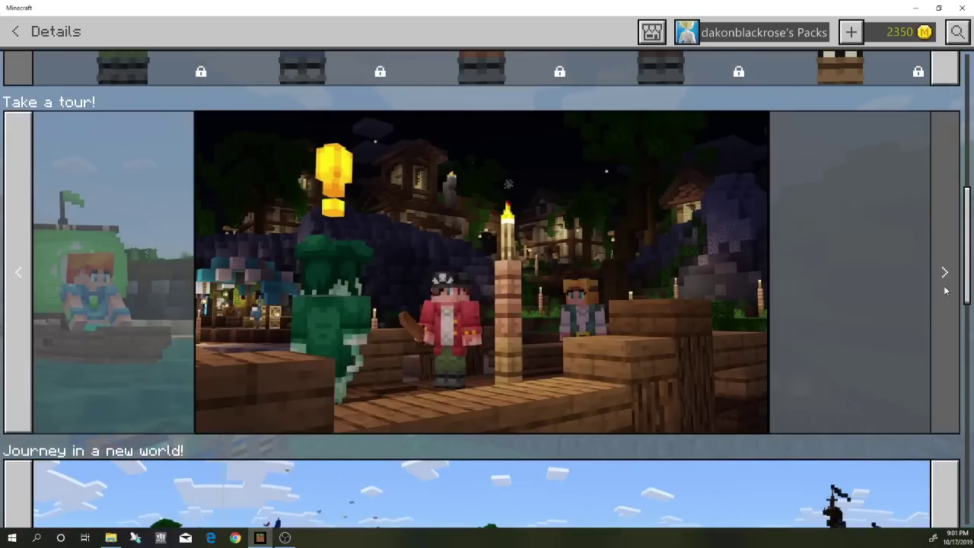
{"action": "scroll", "coordinate": [502, 229], "scroll_direction": "up", "scroll_amount": 8}
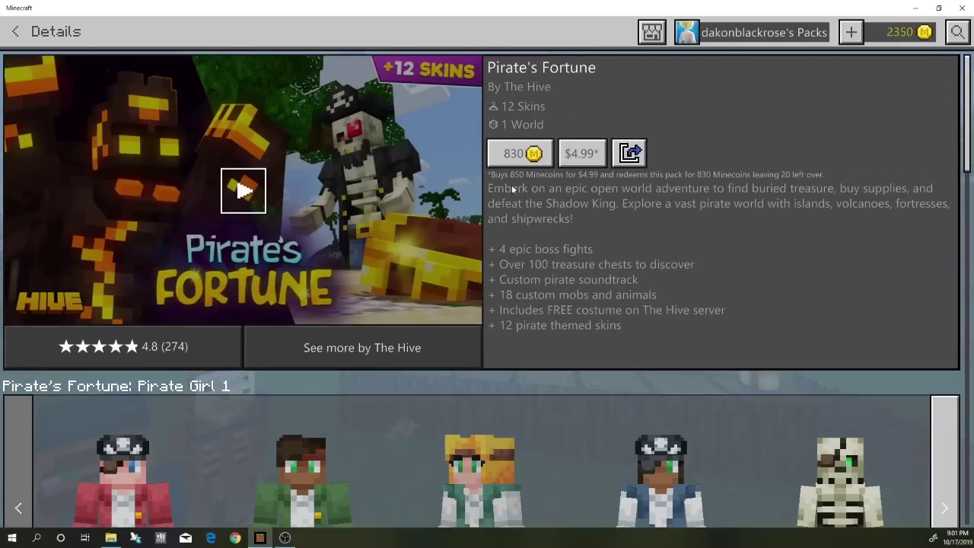
{"action": "left_click", "coordinate": [520, 153]}
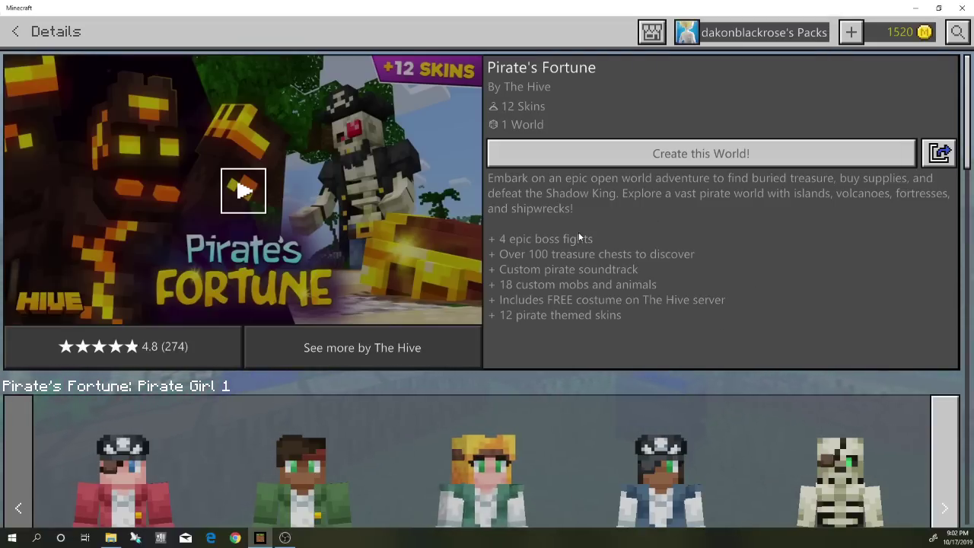
Start a world from Pirate's Fortune, back out to the main menu, and minimize Minecraft.
{"action": "left_click", "coordinate": [685, 155]}
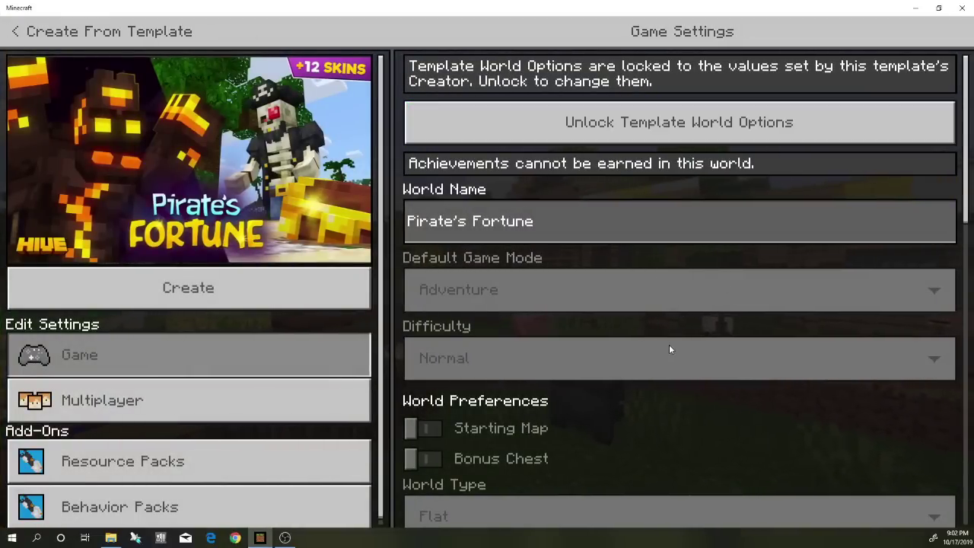
{"action": "scroll", "coordinate": [534, 338], "scroll_direction": "down", "scroll_amount": 3}
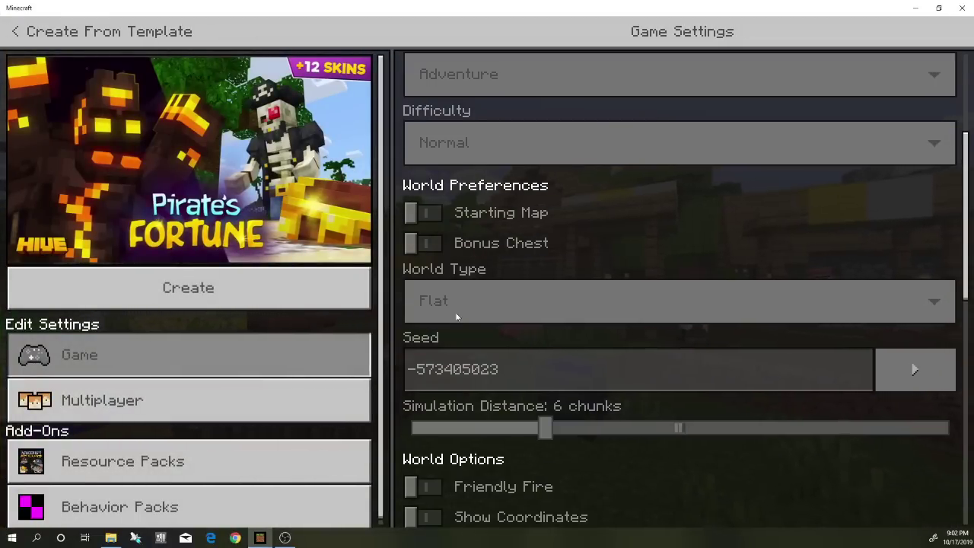
{"action": "scroll", "coordinate": [520, 358], "scroll_direction": "up", "scroll_amount": 3}
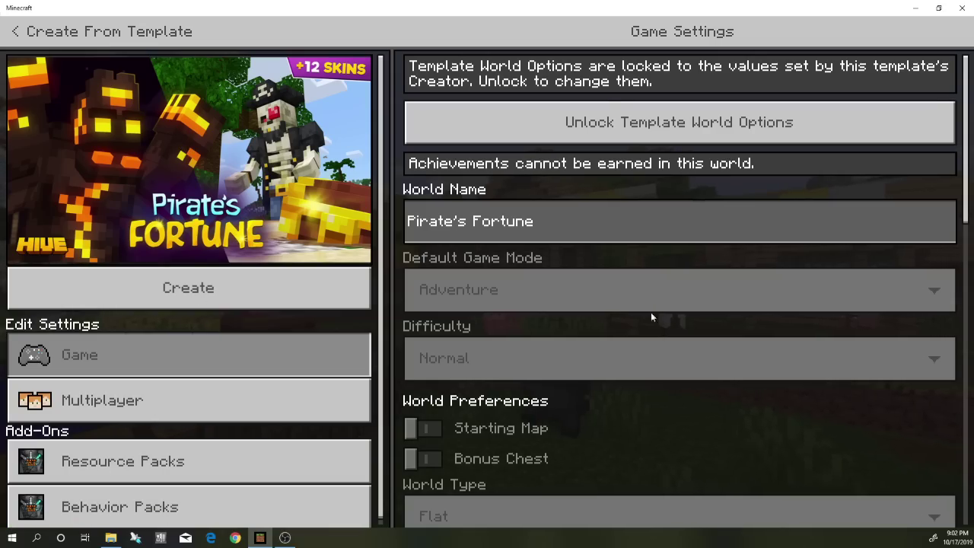
{"action": "key", "text": "Escape"}
{"action": "key", "text": "Escape"}
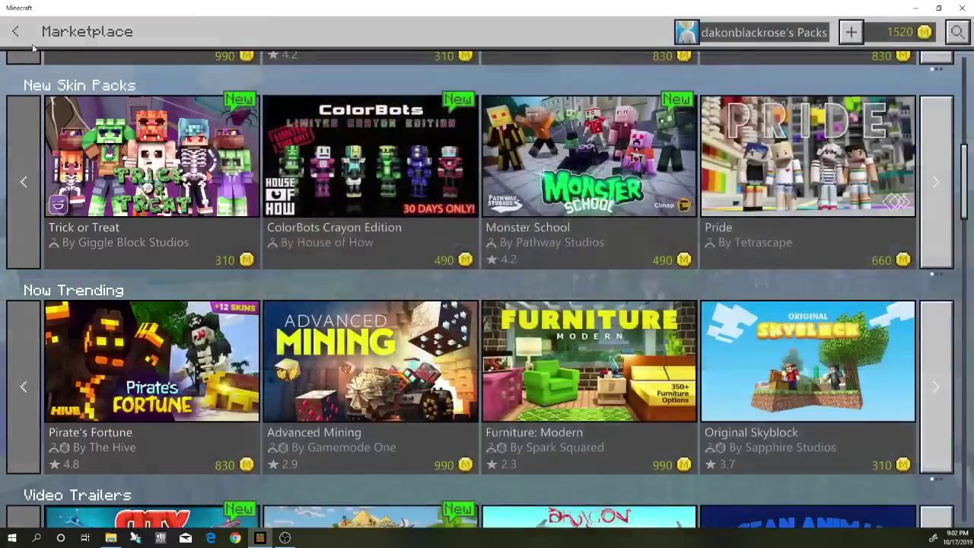
{"action": "key", "text": "Escape"}
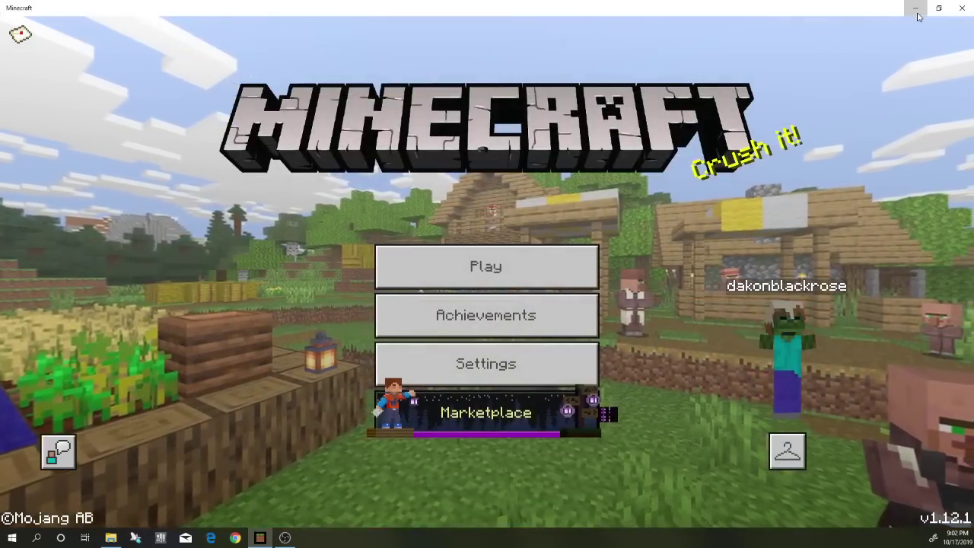
{"action": "left_click", "coordinate": [915, 8]}
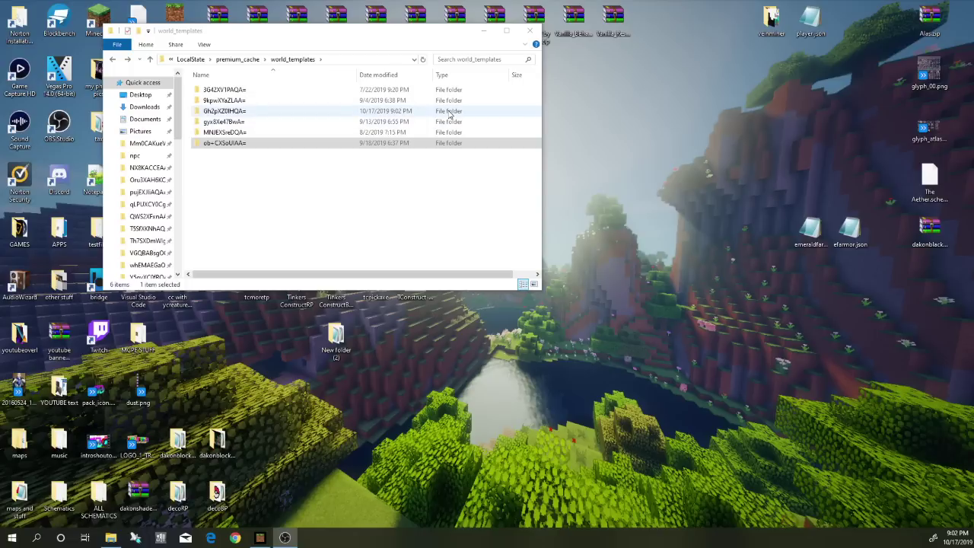
Find BP_Pirate in the Gh2pXZ0IHQA= template's behavior_packs, then go up to LocalState.
{"action": "double_click", "coordinate": [312, 113]}
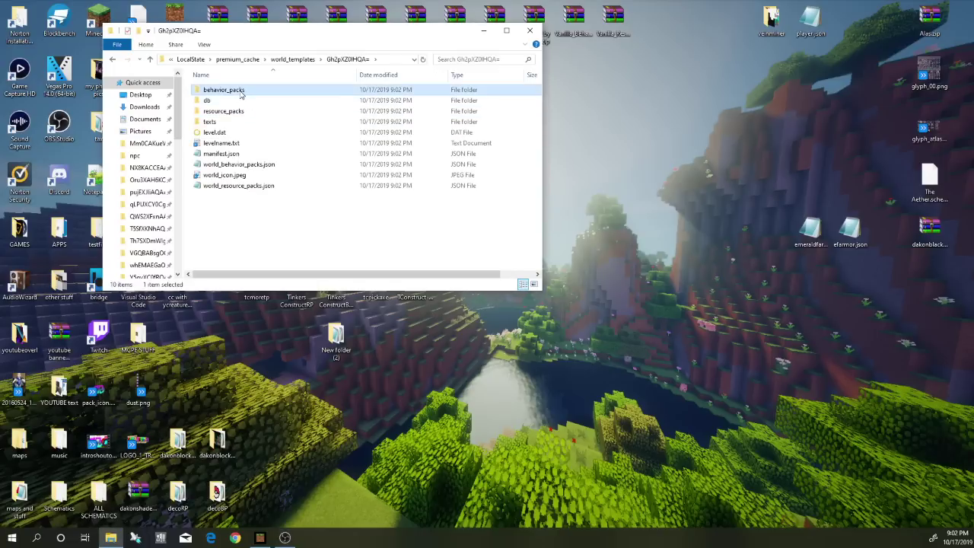
{"action": "double_click", "coordinate": [239, 91]}
{"action": "left_click", "coordinate": [239, 92]}
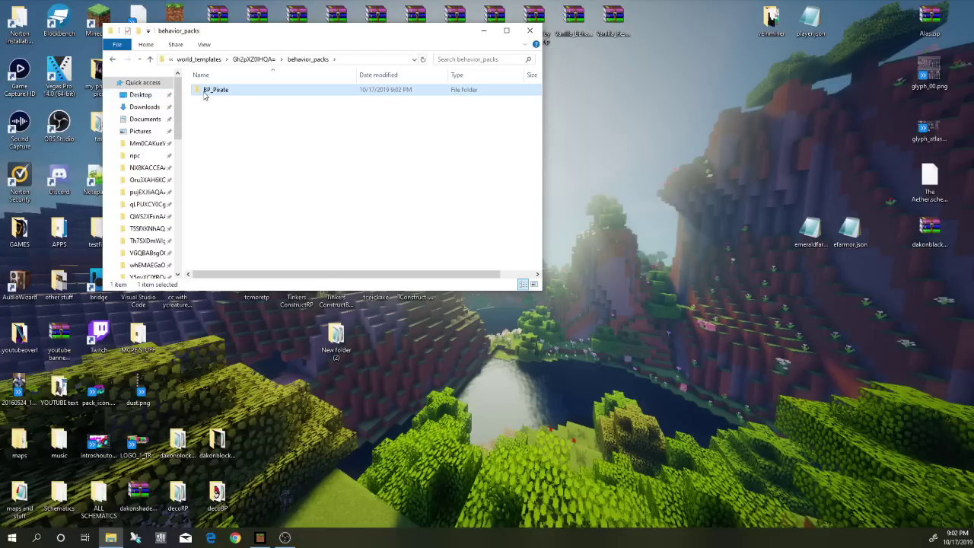
{"action": "left_click", "coordinate": [113, 59]}
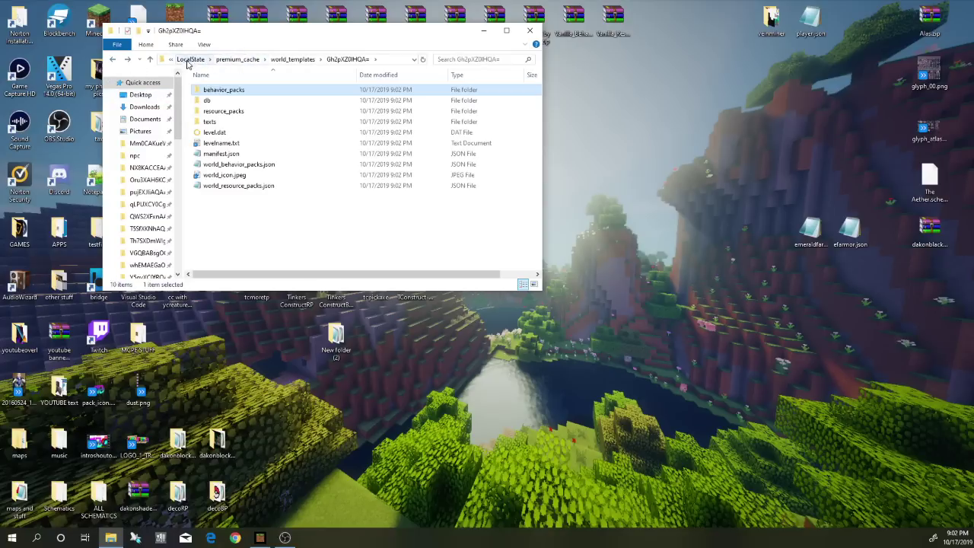
{"action": "left_click", "coordinate": [238, 60]}
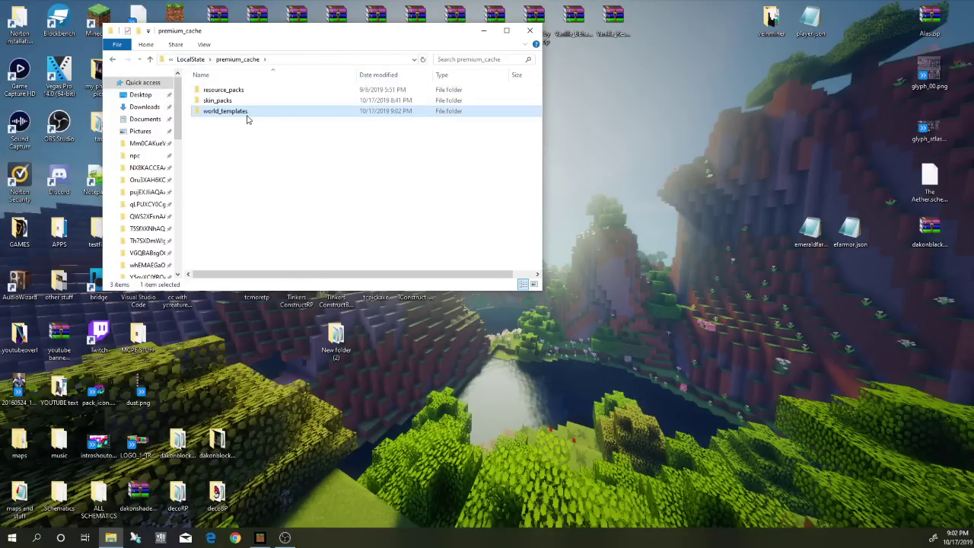
{"action": "left_click", "coordinate": [191, 60]}
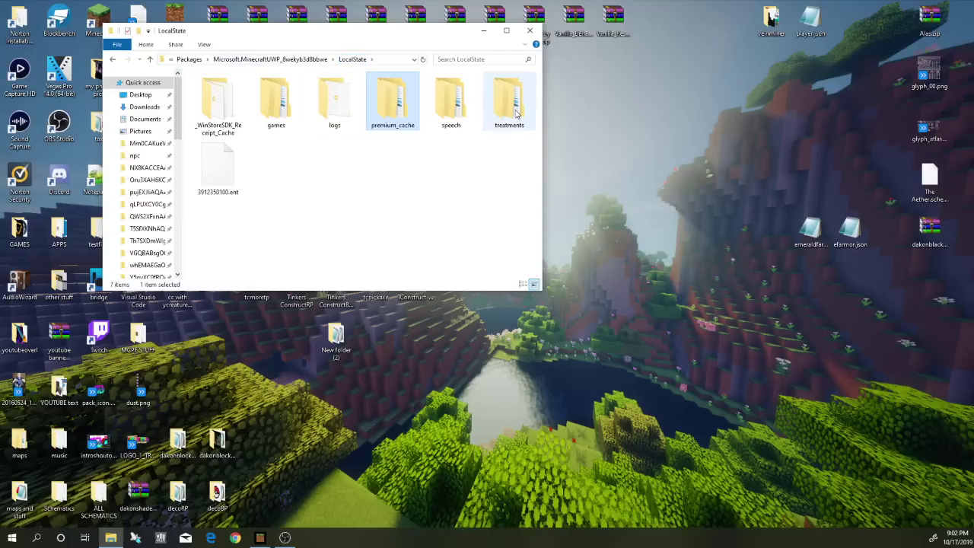
Look inside games > com.mojang, then return to the LocalState folder.
{"action": "double_click", "coordinate": [271, 106]}
{"action": "double_click", "coordinate": [234, 91]}
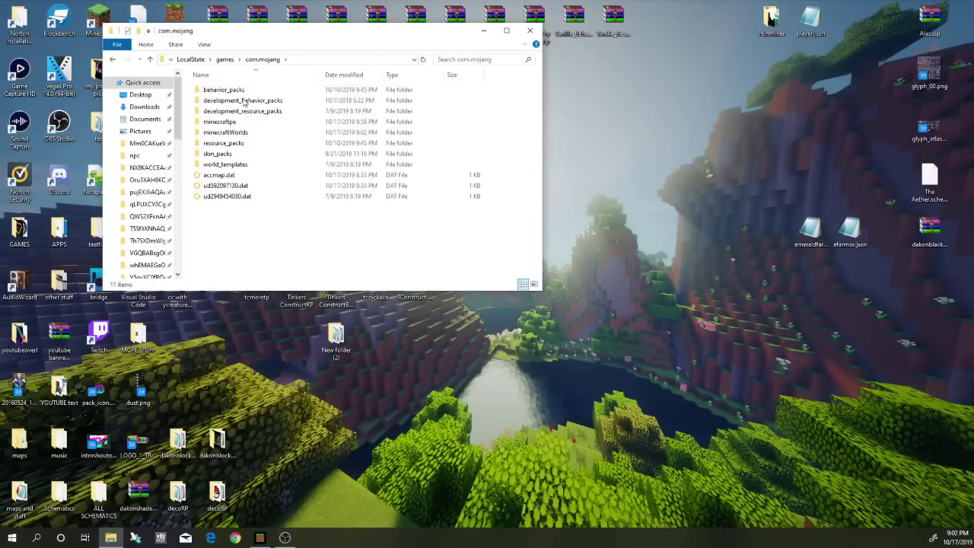
{"action": "left_click", "coordinate": [117, 64]}
{"action": "left_click", "coordinate": [116, 64]}
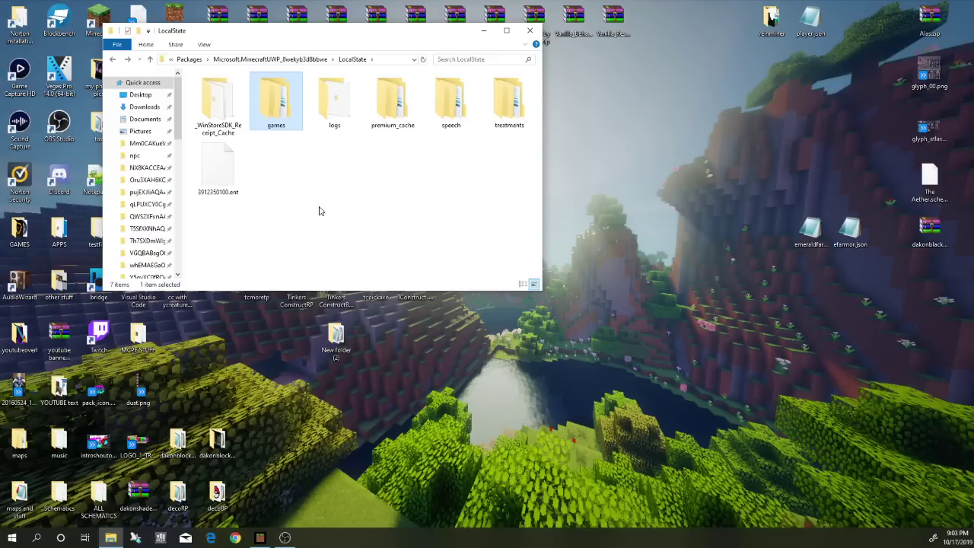
Peek into premium_cache's resource_packs, then open world_templates > Gh2pXZ0IHQA= and select behavior_packs.
{"action": "double_click", "coordinate": [399, 96]}
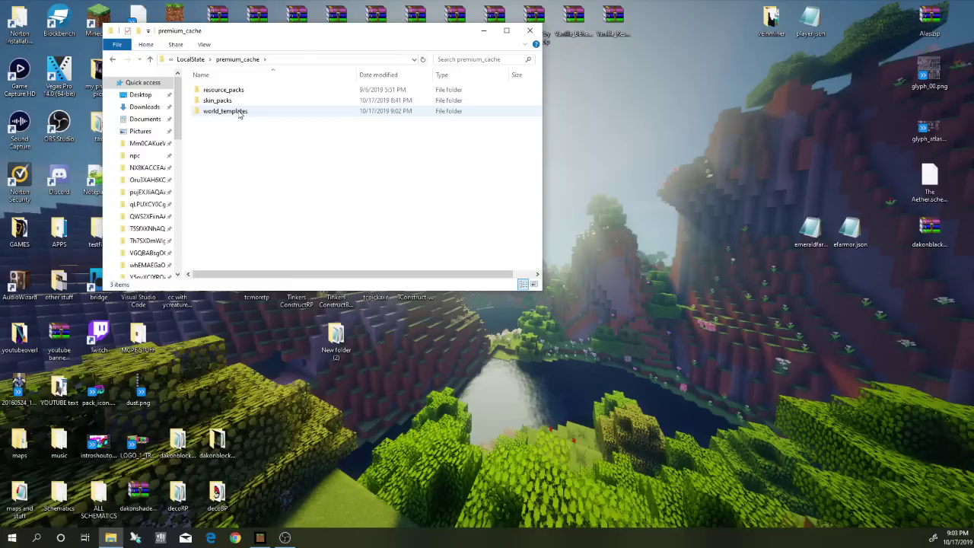
{"action": "double_click", "coordinate": [238, 91]}
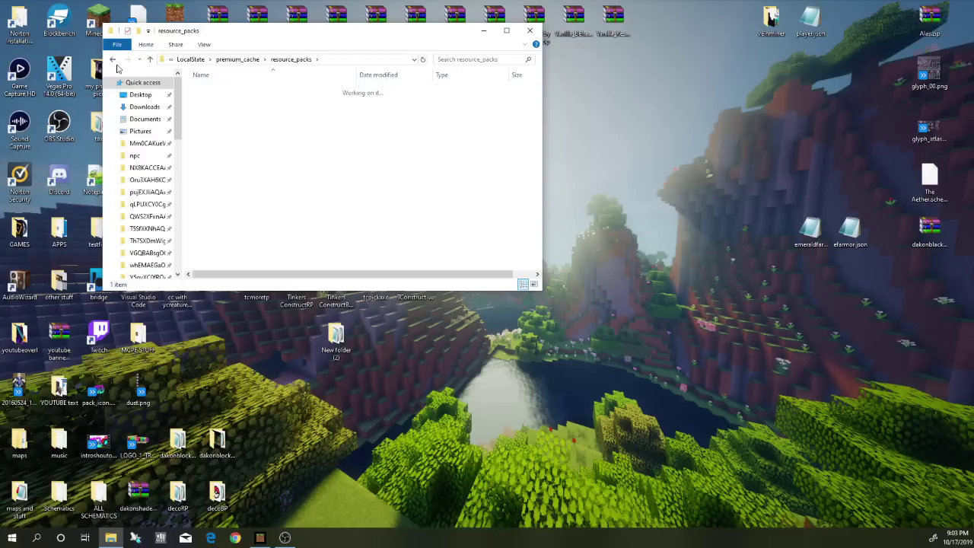
{"action": "left_click", "coordinate": [112, 59]}
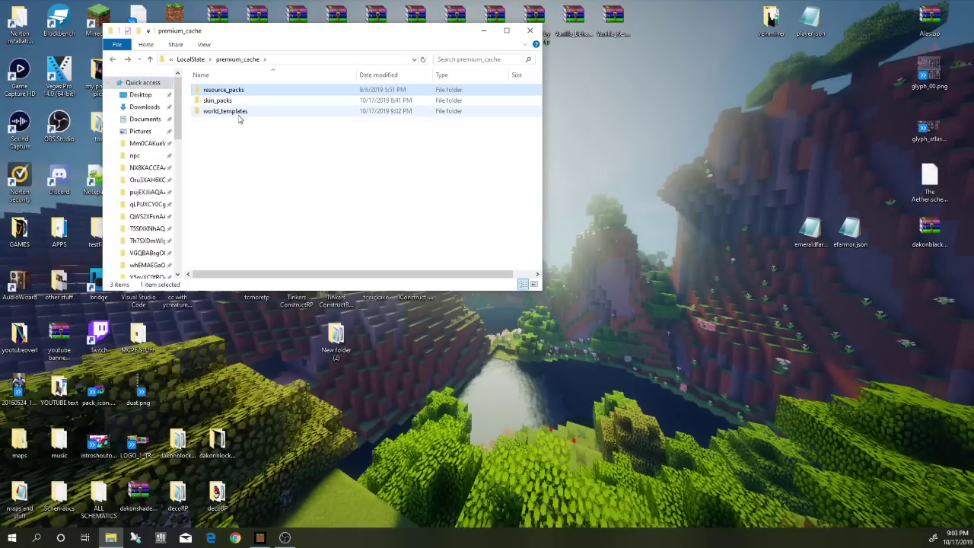
{"action": "double_click", "coordinate": [235, 114]}
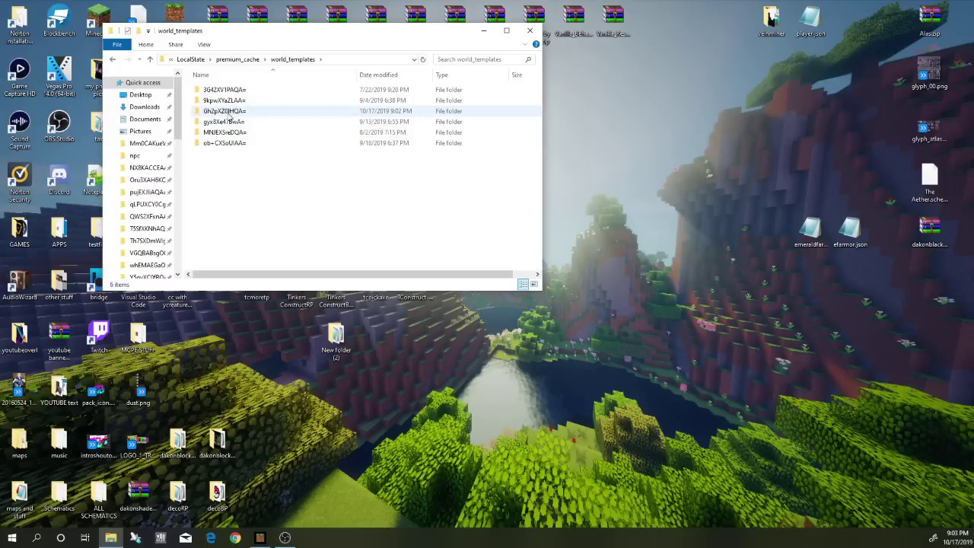
{"action": "double_click", "coordinate": [228, 113]}
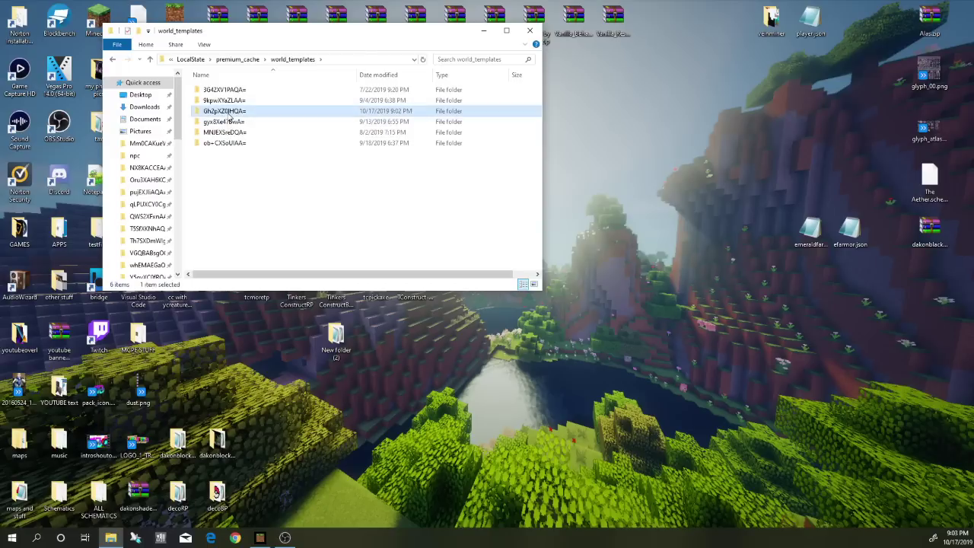
{"action": "left_click", "coordinate": [234, 92]}
Copy the BP_Pirate folder from behavior_packs and paste it onto the desktop.
{"action": "double_click", "coordinate": [234, 92]}
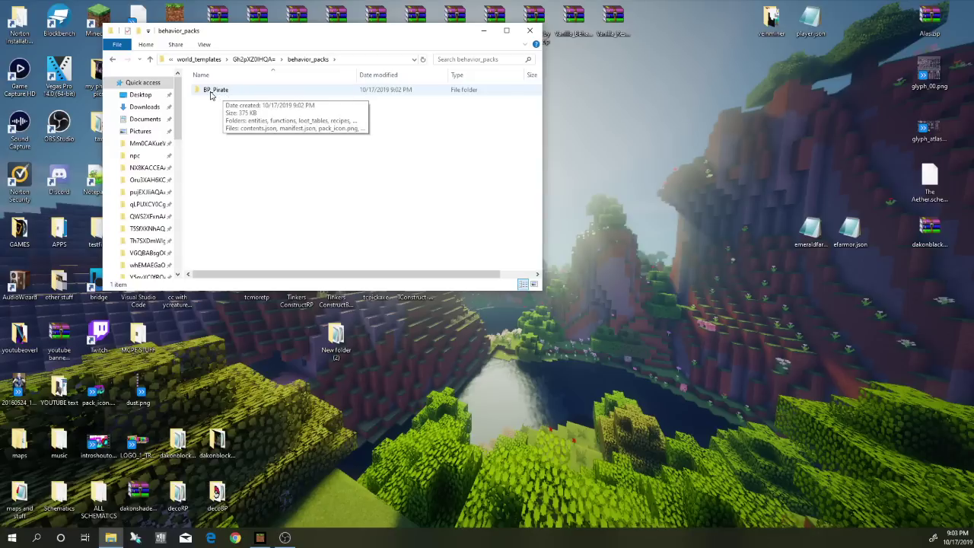
{"action": "right_click", "coordinate": [211, 93]}
{"action": "left_click", "coordinate": [81, 307]}
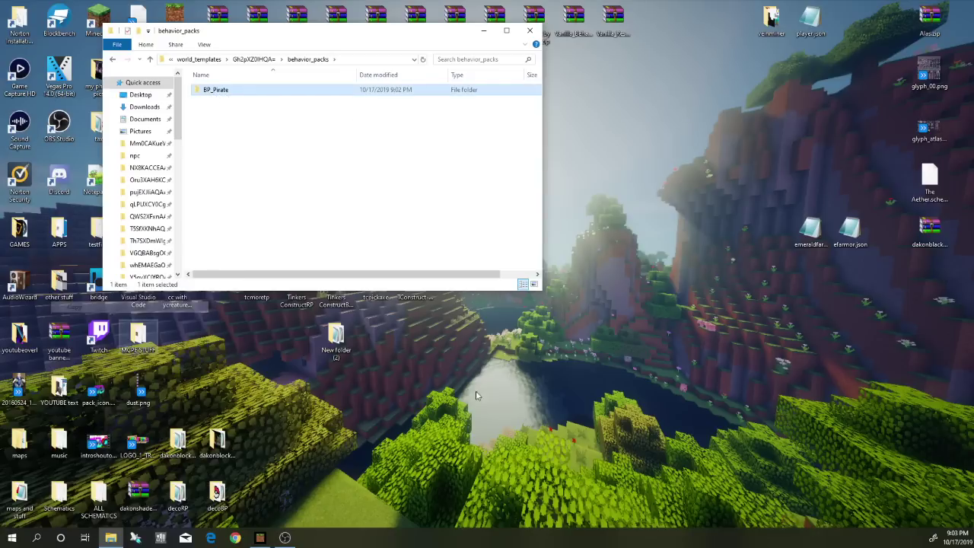
{"action": "left_click", "coordinate": [476, 395]}
{"action": "right_click", "coordinate": [561, 400]}
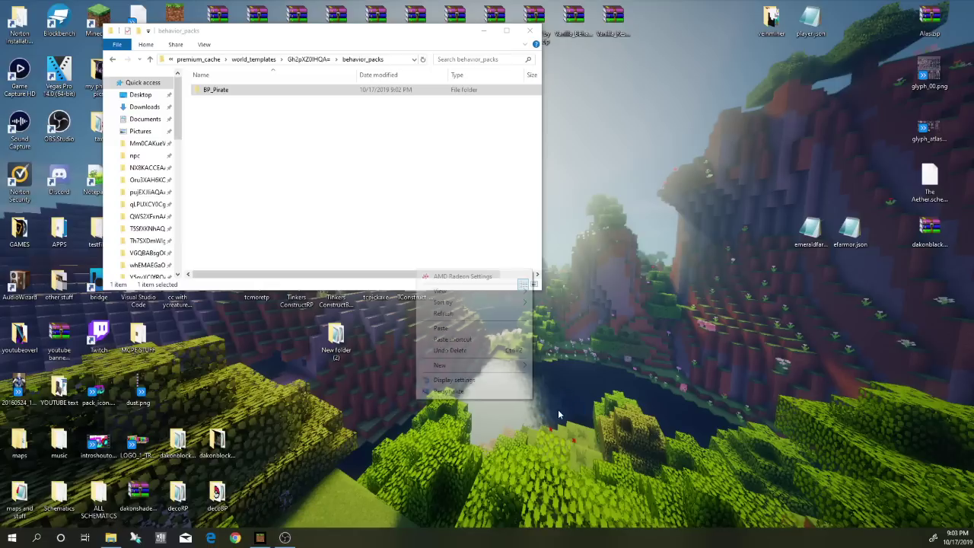
{"action": "left_click", "coordinate": [448, 329]}
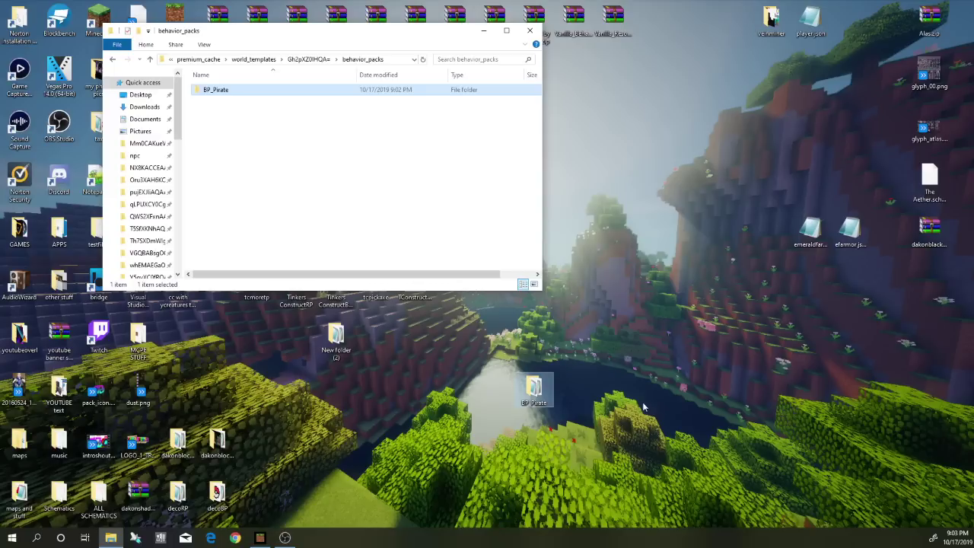
Copy the RP_Pirate folder from resource_packs onto the desktop, then return to the template folder.
{"action": "left_click", "coordinate": [112, 61]}
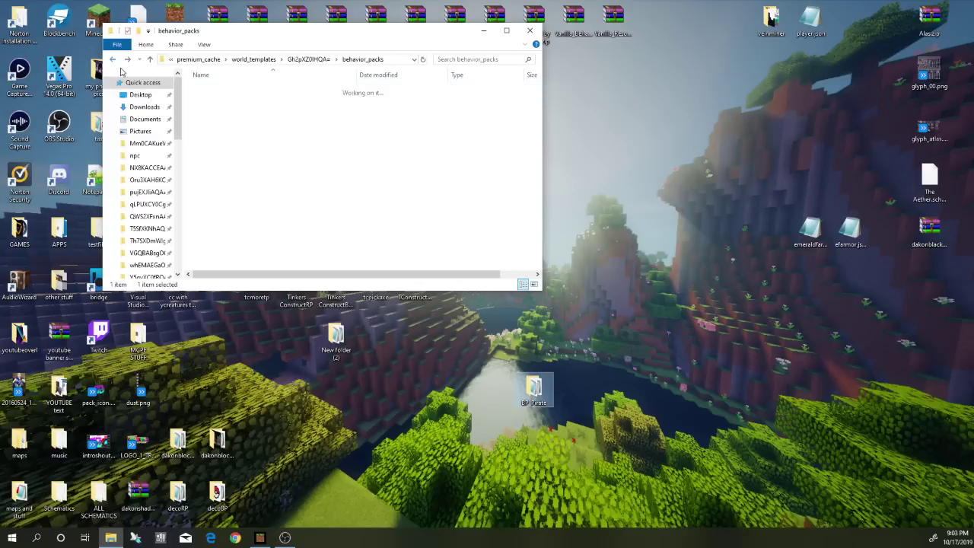
{"action": "double_click", "coordinate": [251, 114]}
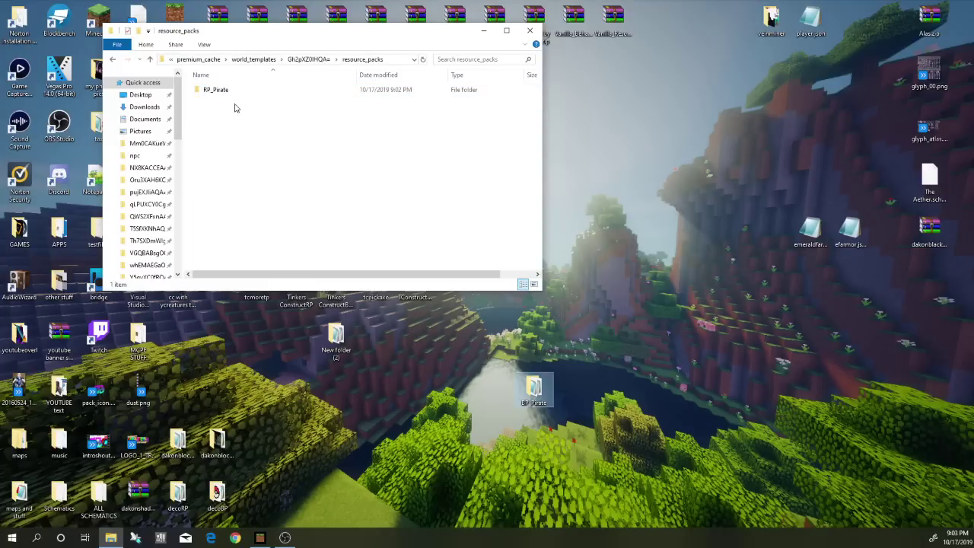
{"action": "right_click", "coordinate": [217, 92]}
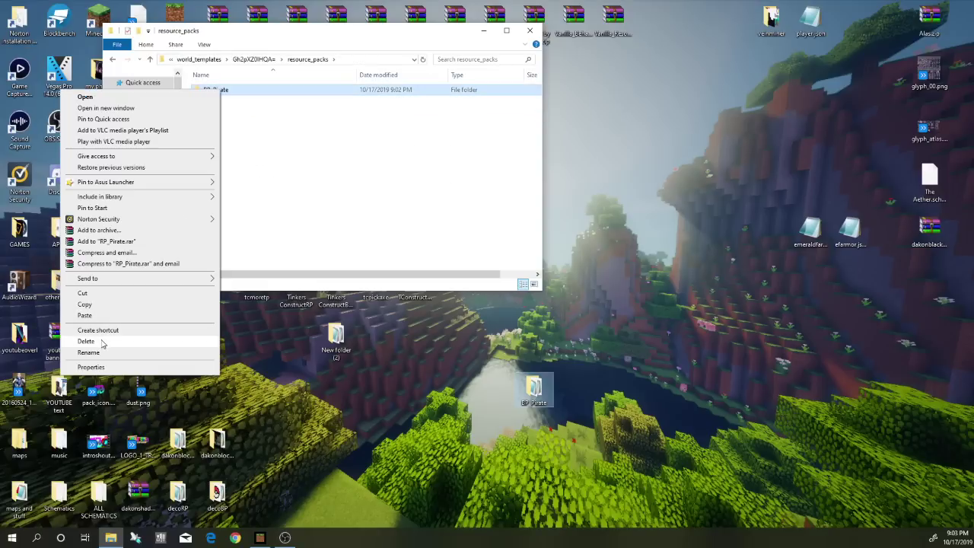
{"action": "left_click", "coordinate": [85, 305]}
{"action": "right_click", "coordinate": [498, 388]}
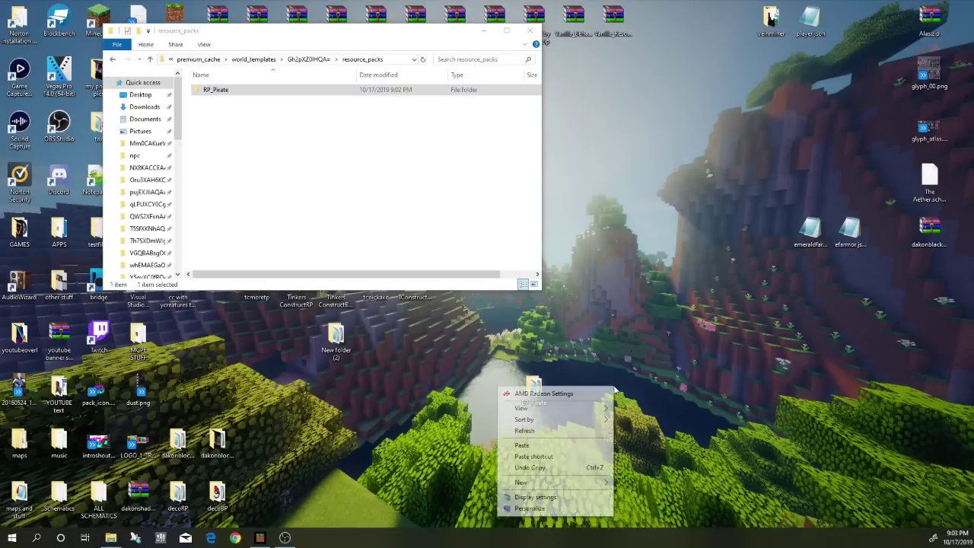
{"action": "left_click", "coordinate": [544, 446]}
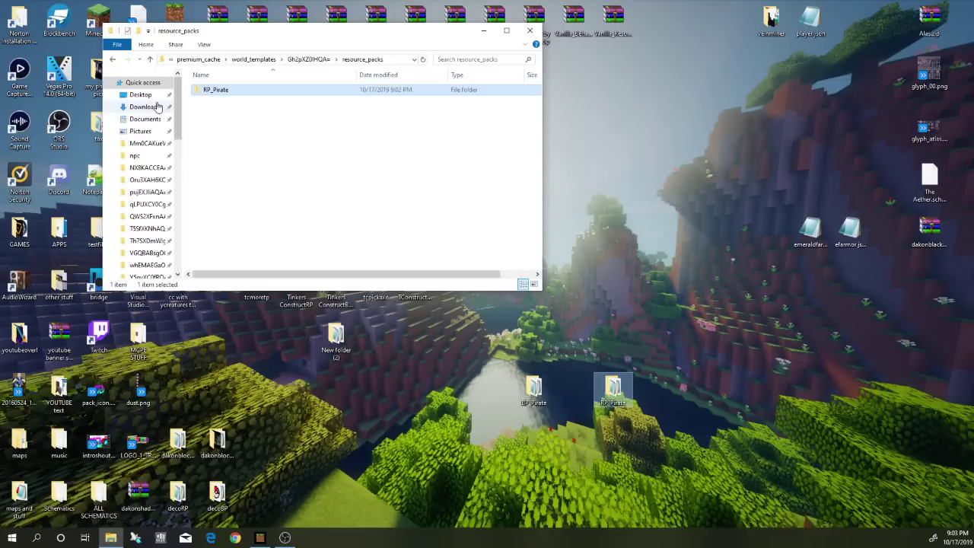
{"action": "left_click", "coordinate": [113, 59]}
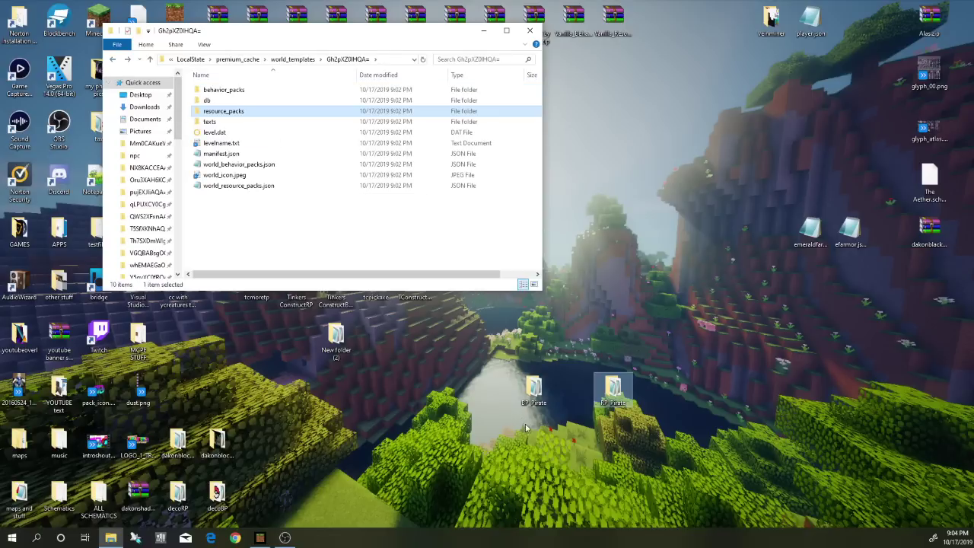
Open bone.json from the desktop BP_Pirate copy's entities folder in Notepad.
{"action": "double_click", "coordinate": [543, 392]}
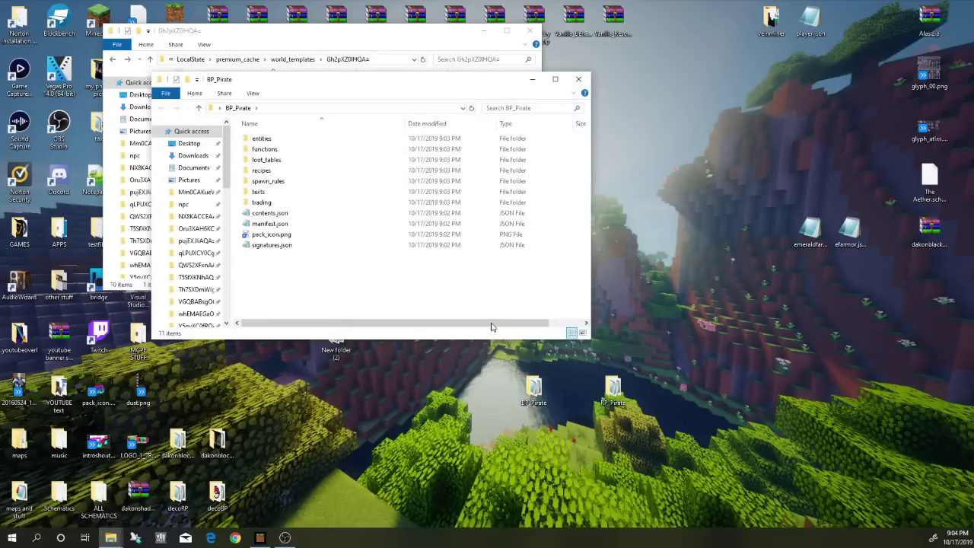
{"action": "double_click", "coordinate": [266, 139]}
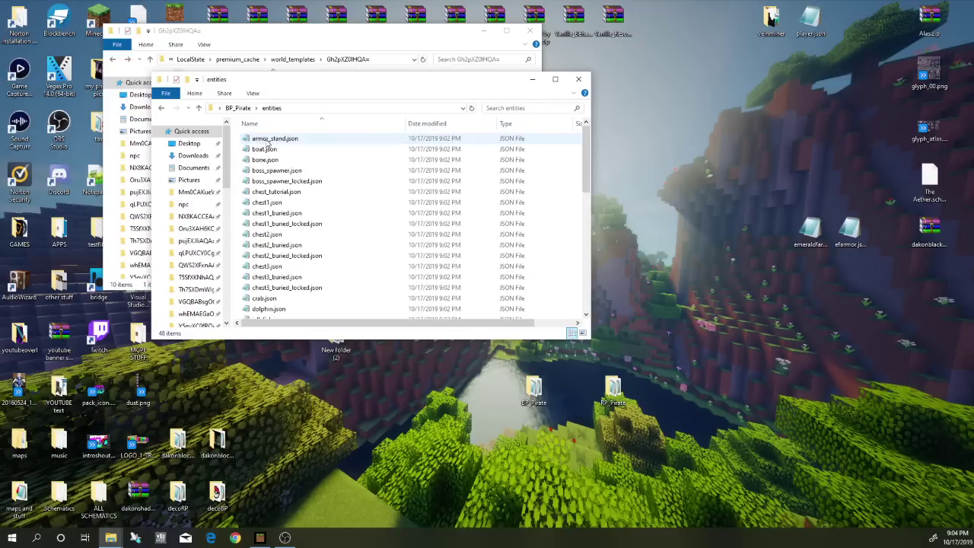
{"action": "double_click", "coordinate": [265, 159]}
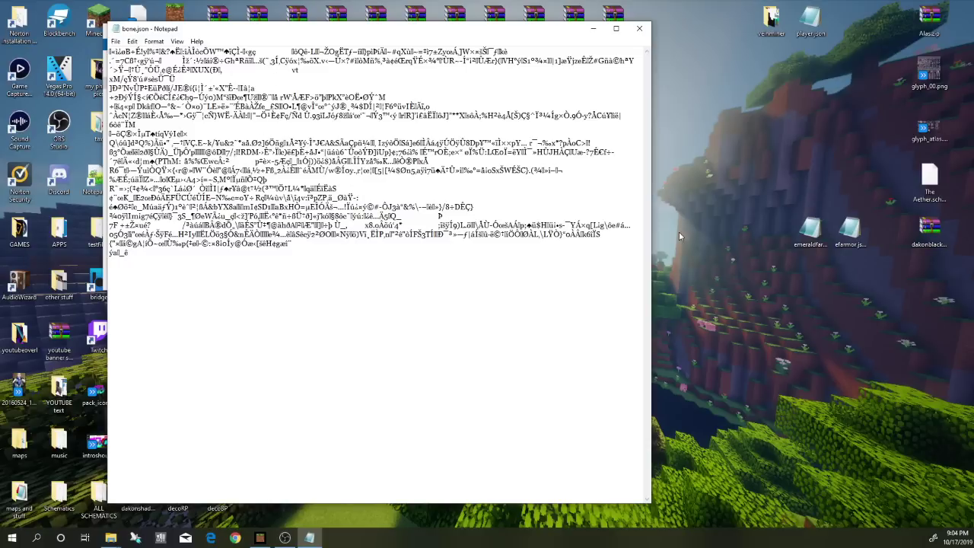
Select bone.json's scrambled text, then close Notepad without saving changes.
{"action": "left_click_drag", "start_coordinate": [155, 263], "coordinate": [120, 51]}
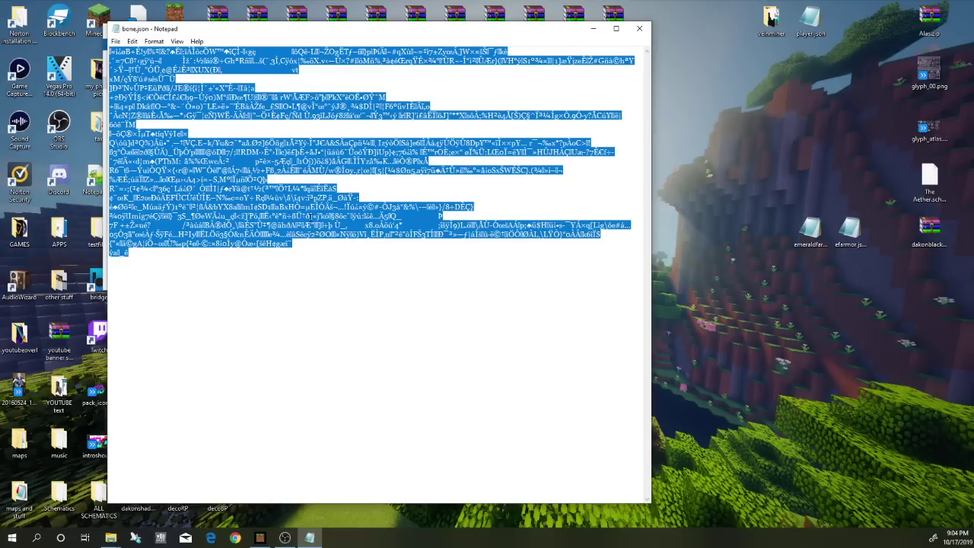
{"action": "left_click", "coordinate": [639, 30]}
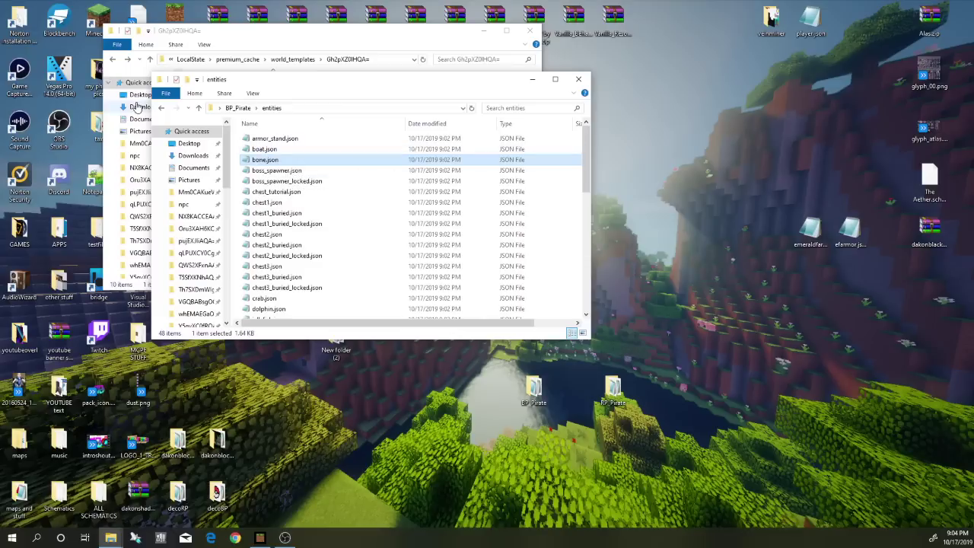
Rearrange the Explorer windows and navigate one to the com.mojang folder.
{"action": "left_click", "coordinate": [162, 108]}
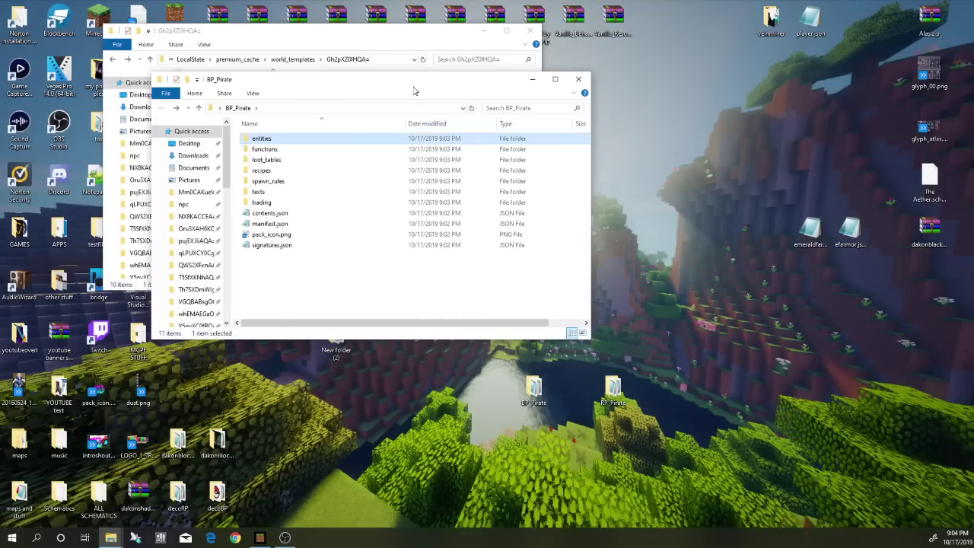
{"action": "left_click_drag", "start_coordinate": [414, 84], "coordinate": [783, 260]}
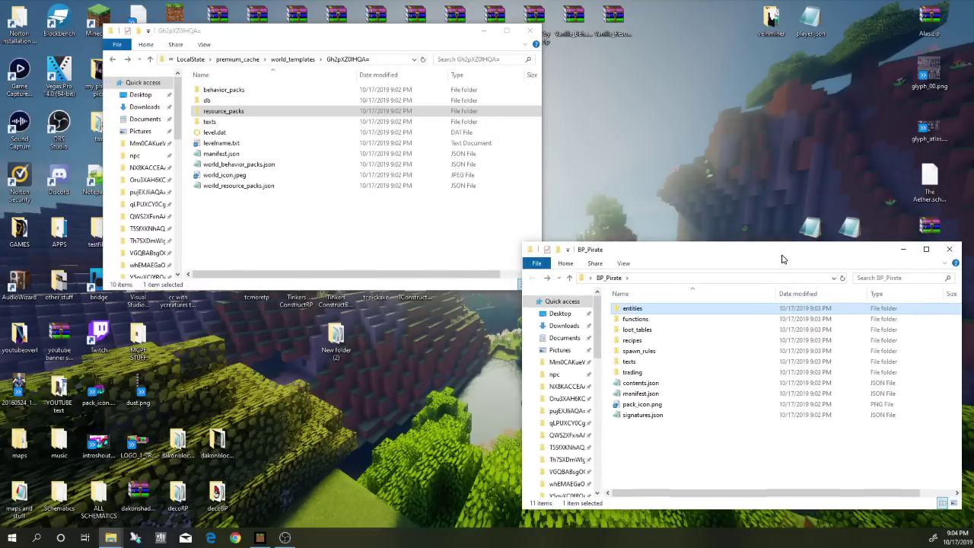
{"action": "left_click_drag", "start_coordinate": [388, 34], "coordinate": [341, 31]}
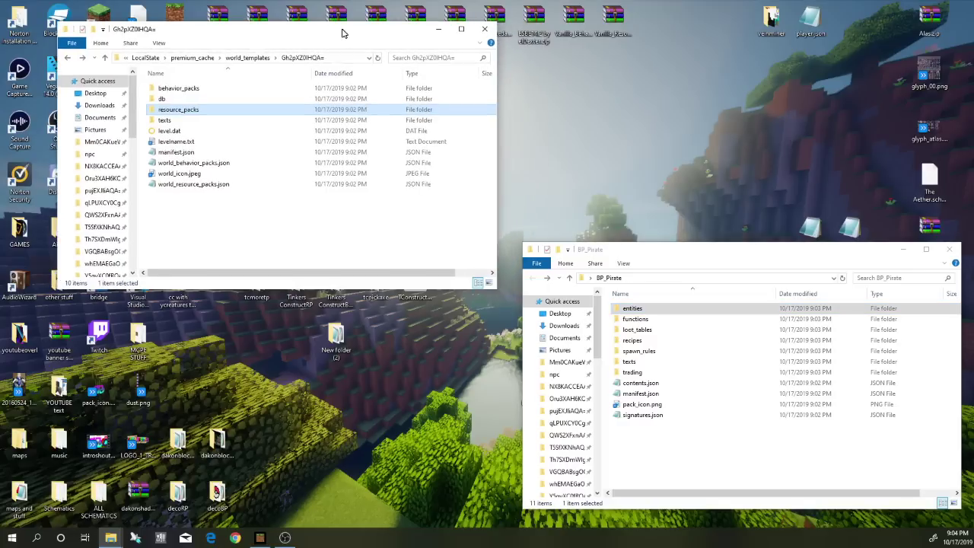
{"action": "left_click", "coordinate": [366, 61]}
{"action": "left_click", "coordinate": [239, 66]}
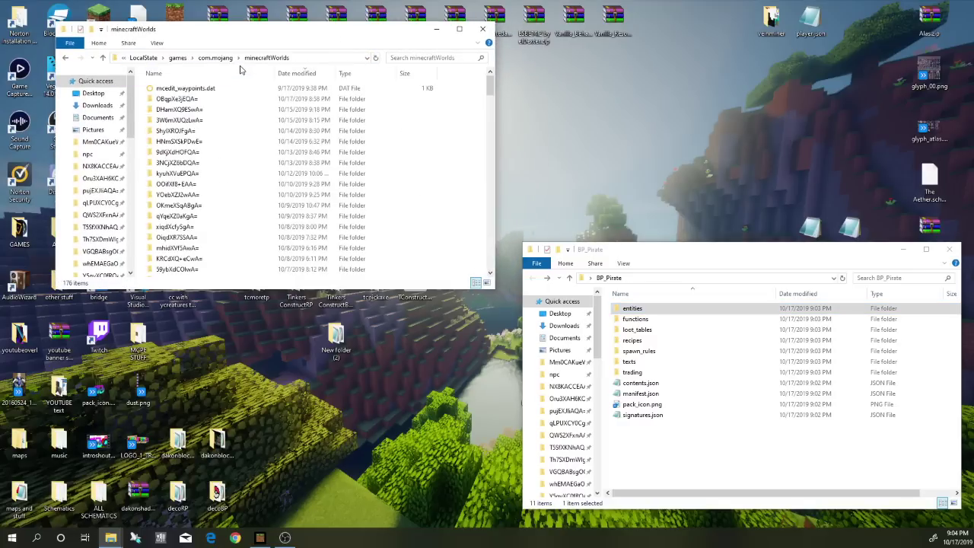
{"action": "left_click", "coordinate": [216, 58]}
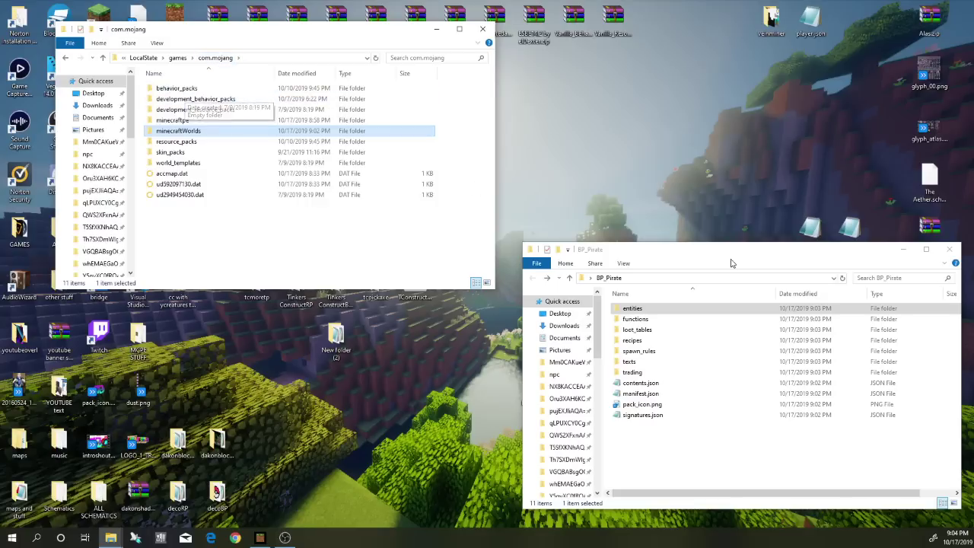
{"action": "left_click", "coordinate": [949, 248]}
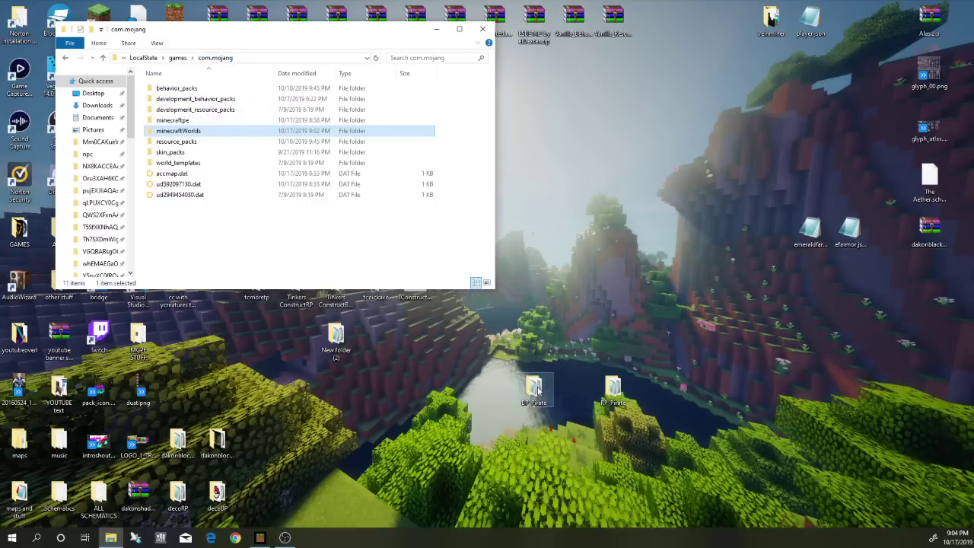
Drag BP_Pirate into behavior_packs and RP_Pirate into resource_packs, then switch to Minecraft.
{"action": "left_click_drag", "start_coordinate": [538, 390], "coordinate": [192, 89]}
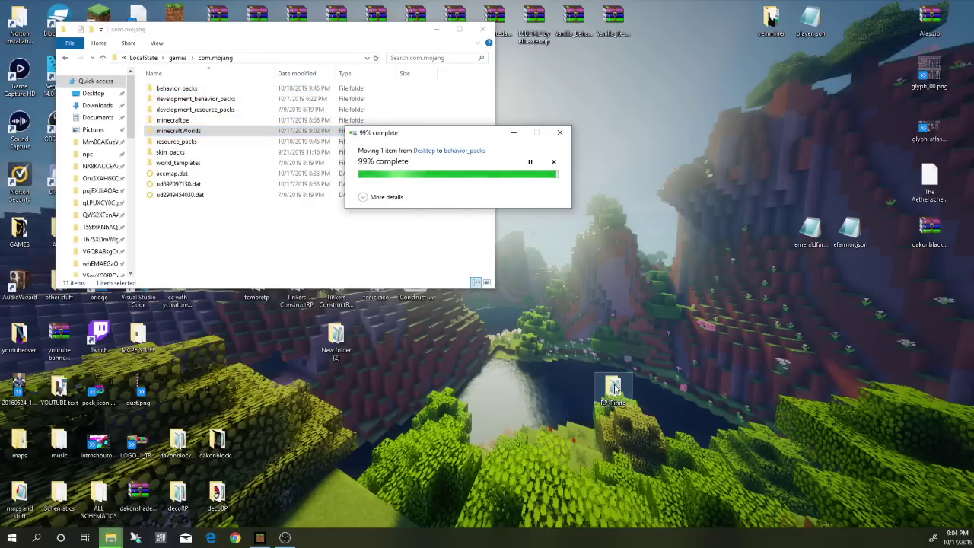
{"action": "left_click_drag", "start_coordinate": [614, 392], "coordinate": [178, 143]}
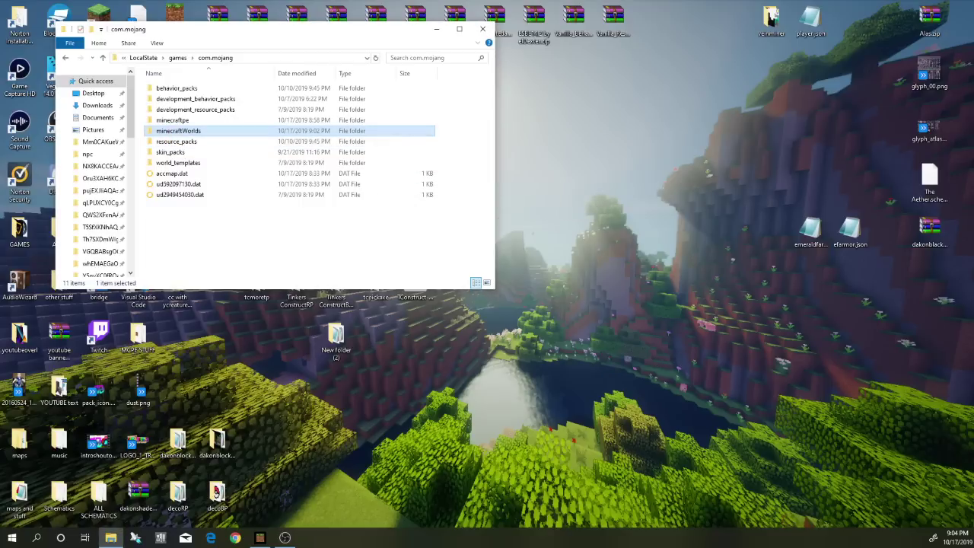
{"action": "left_click", "coordinate": [260, 537]}
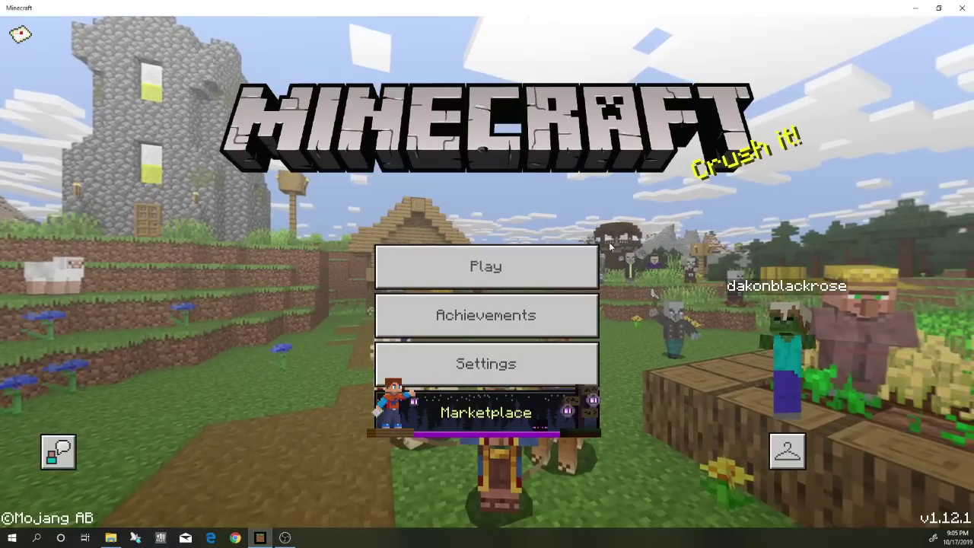
Begin a new blank world set to Creative mode with experimental gameplay turned on.
{"action": "left_click", "coordinate": [474, 275]}
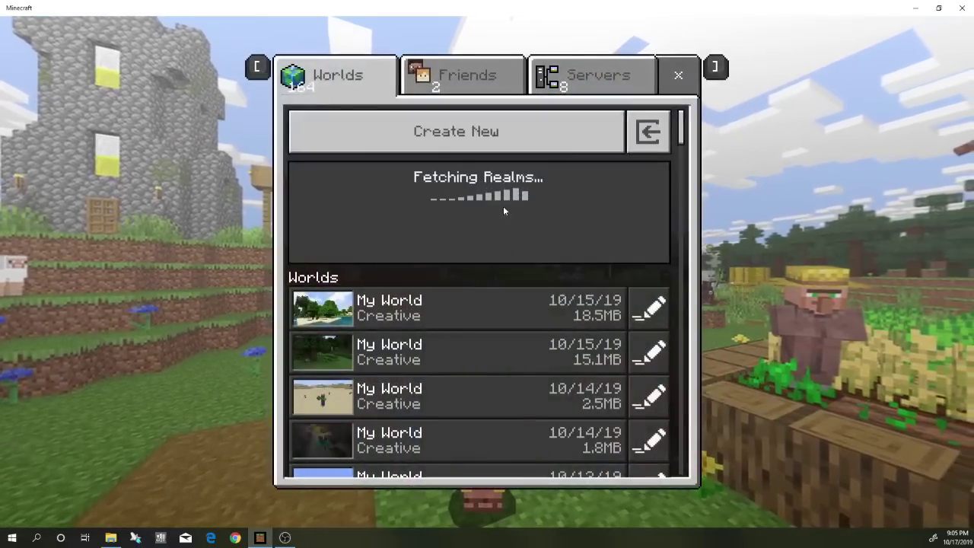
{"action": "left_click", "coordinate": [436, 142]}
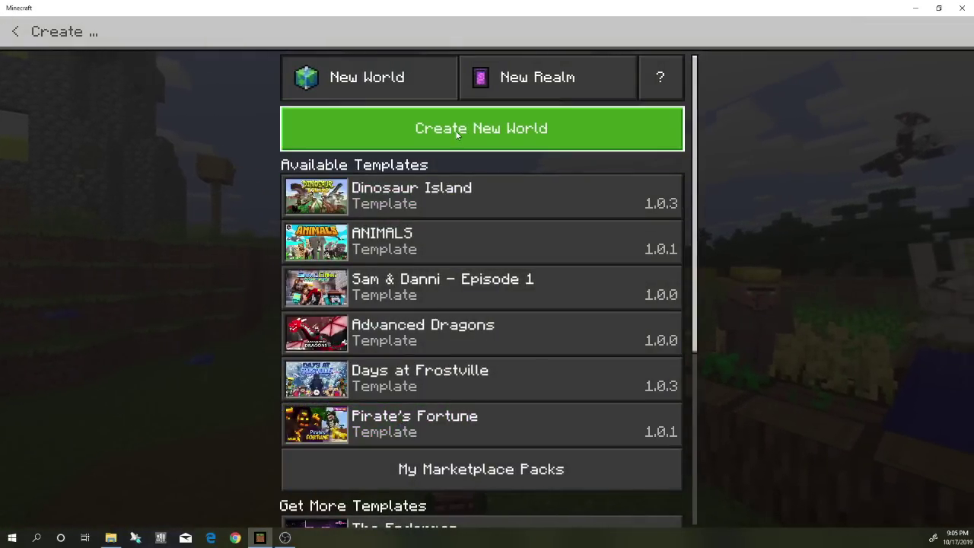
{"action": "left_click", "coordinate": [457, 131]}
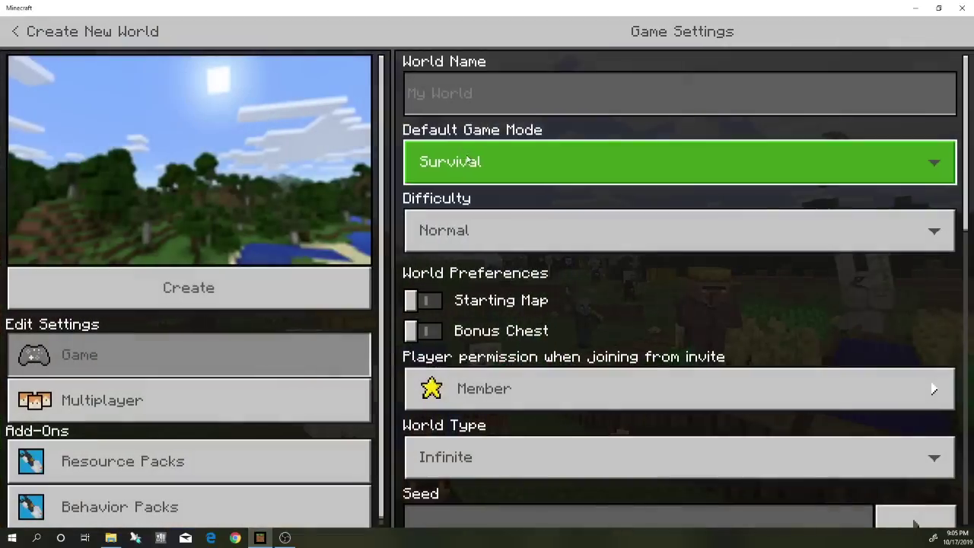
{"action": "left_click", "coordinate": [456, 191]}
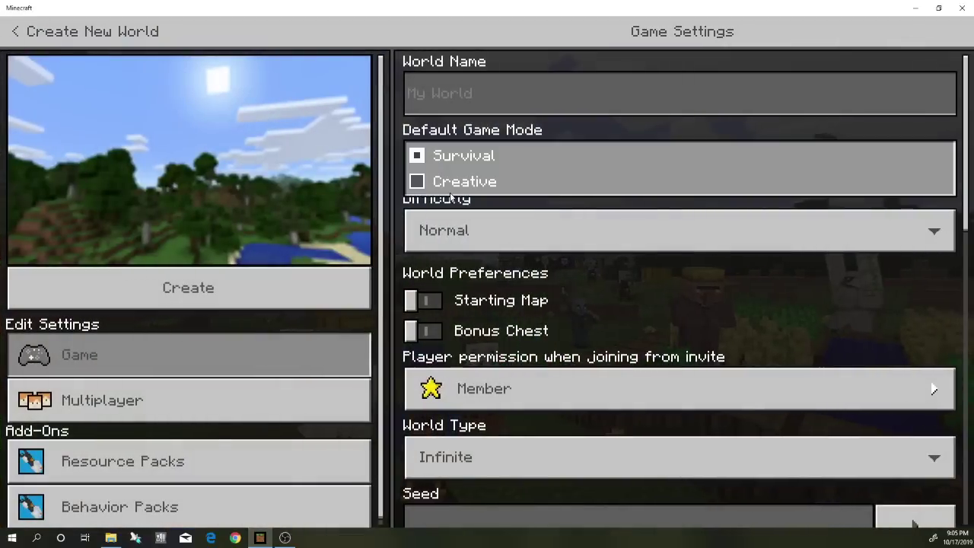
{"action": "left_click", "coordinate": [456, 181]}
{"action": "left_click", "coordinate": [481, 331]}
{"action": "scroll", "coordinate": [481, 331], "scroll_direction": "down", "scroll_amount": 10}
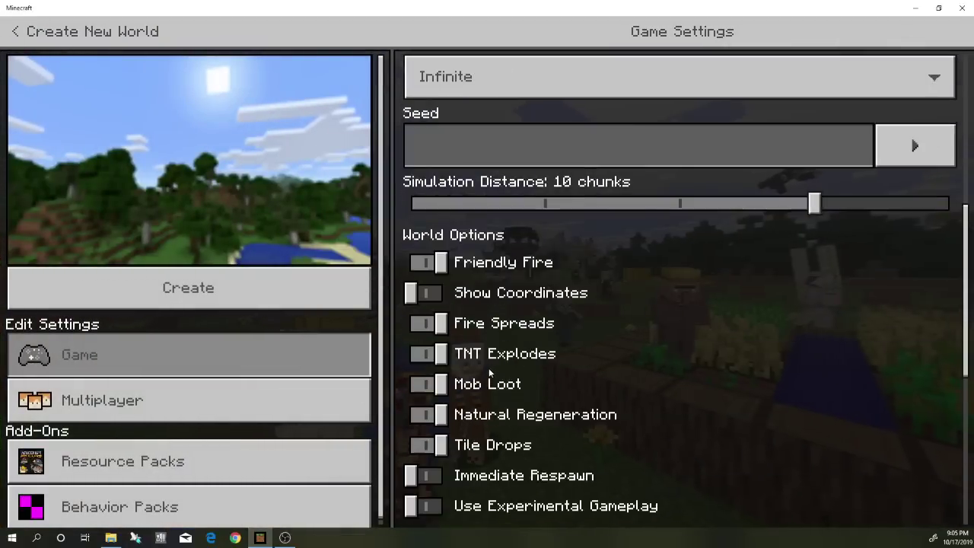
{"action": "left_click", "coordinate": [491, 373]}
{"action": "left_click", "coordinate": [464, 320]}
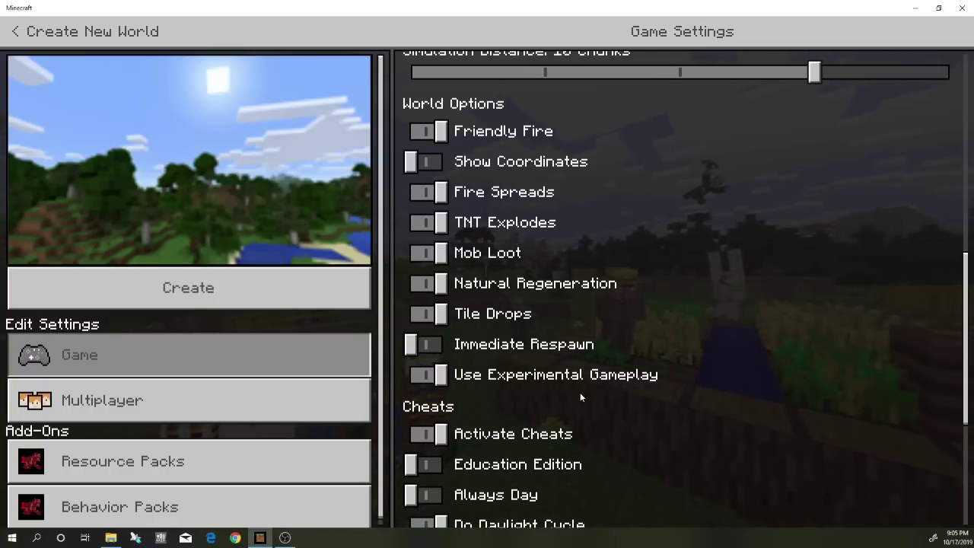
Scroll through the world's multiplayer and resource pack settings, then close the game window.
{"action": "left_click", "coordinate": [228, 401]}
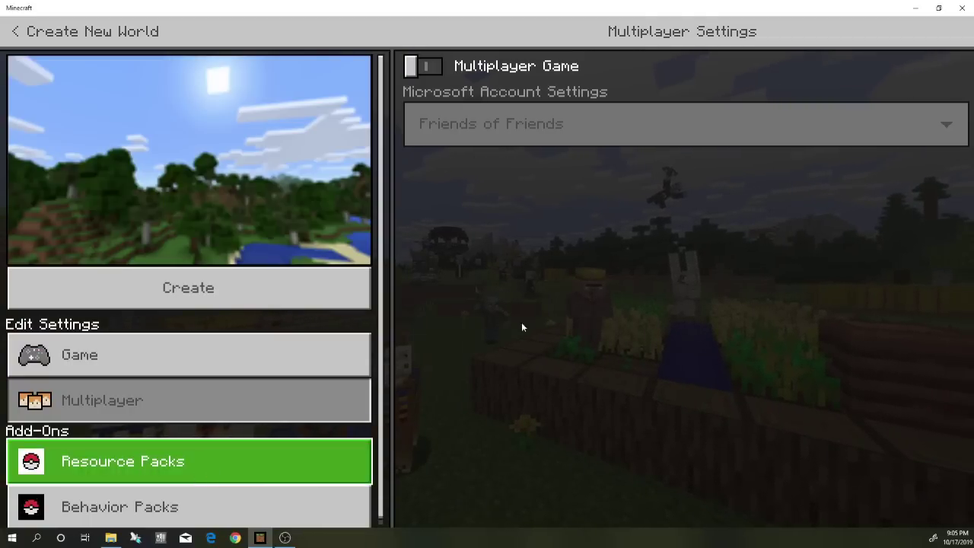
{"action": "scroll", "coordinate": [626, 286], "scroll_direction": "down", "scroll_amount": 3}
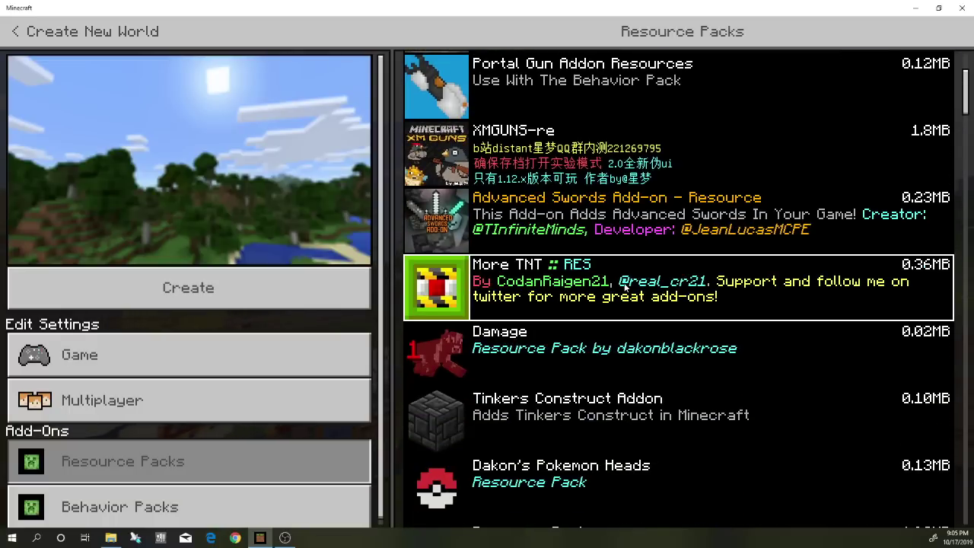
{"action": "scroll", "coordinate": [636, 260], "scroll_direction": "down", "scroll_amount": 8}
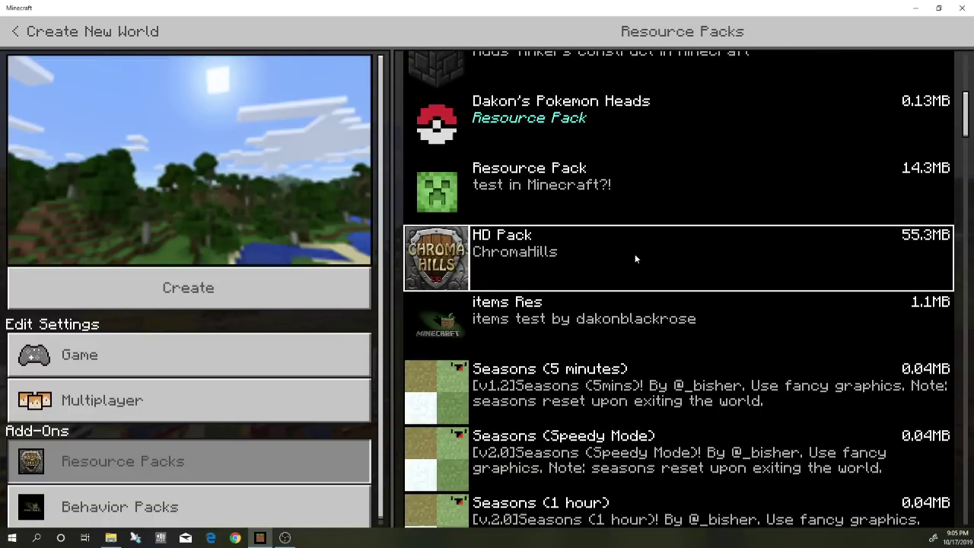
{"action": "scroll", "coordinate": [634, 258], "scroll_direction": "down", "scroll_amount": 12}
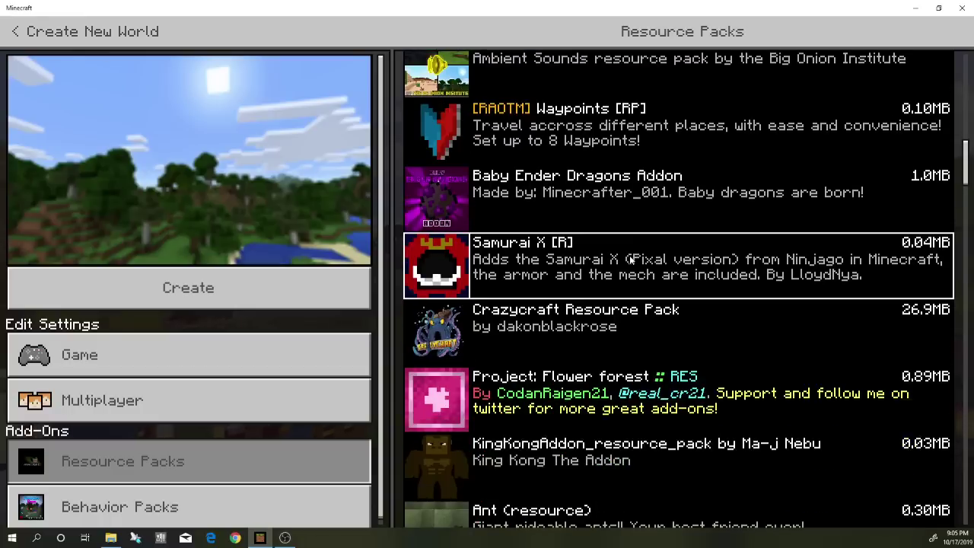
{"action": "scroll", "coordinate": [623, 262], "scroll_direction": "down", "scroll_amount": 12}
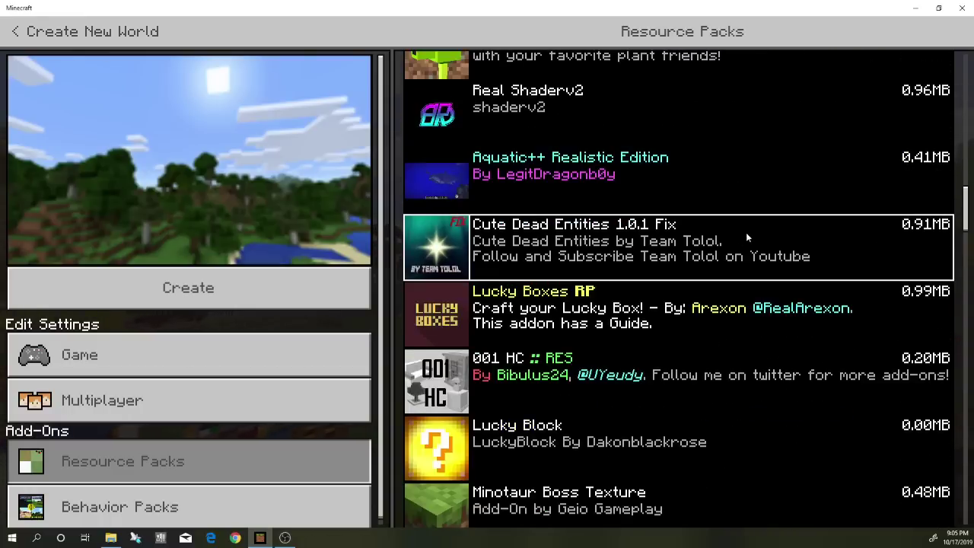
{"action": "scroll", "coordinate": [748, 242], "scroll_direction": "down", "scroll_amount": 10}
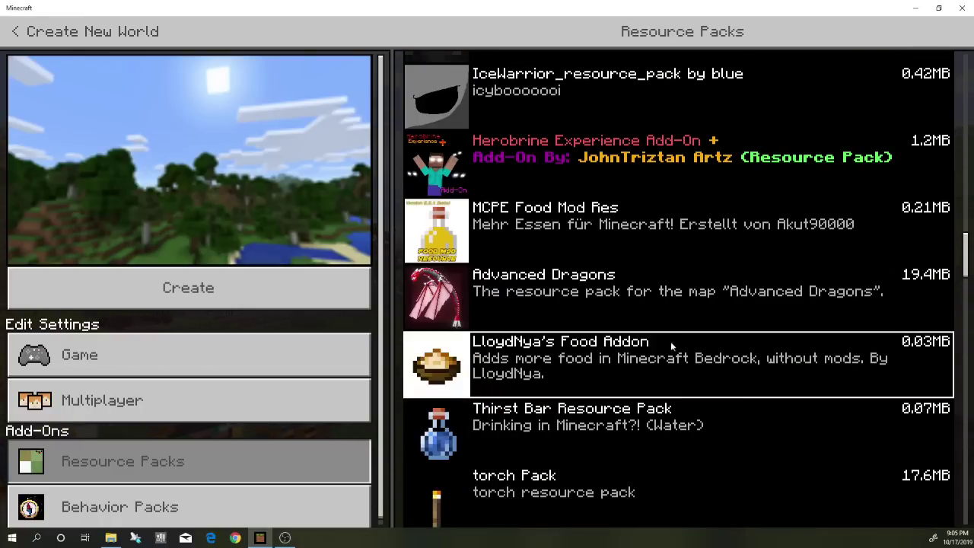
{"action": "scroll", "coordinate": [589, 304], "scroll_direction": "down", "scroll_amount": 8}
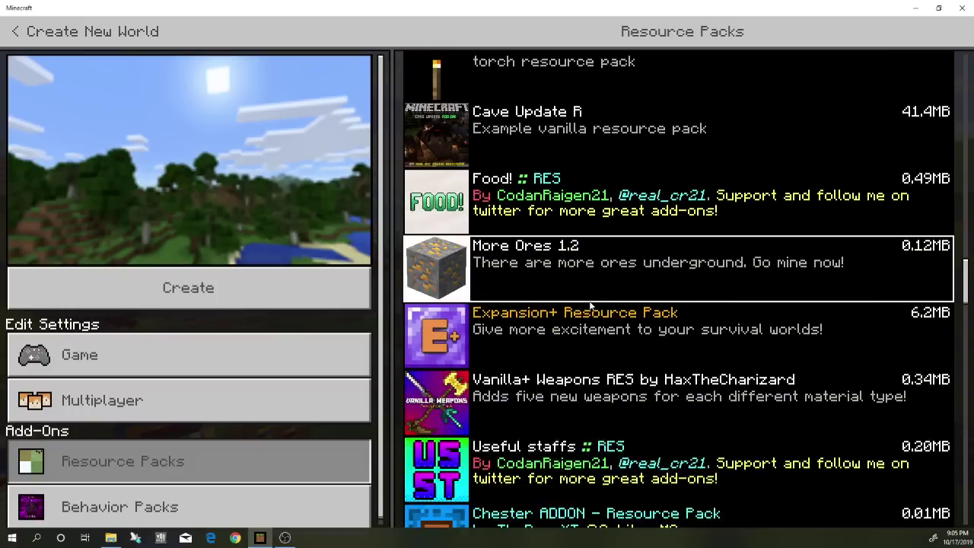
{"action": "scroll", "coordinate": [589, 304], "scroll_direction": "down", "scroll_amount": 7}
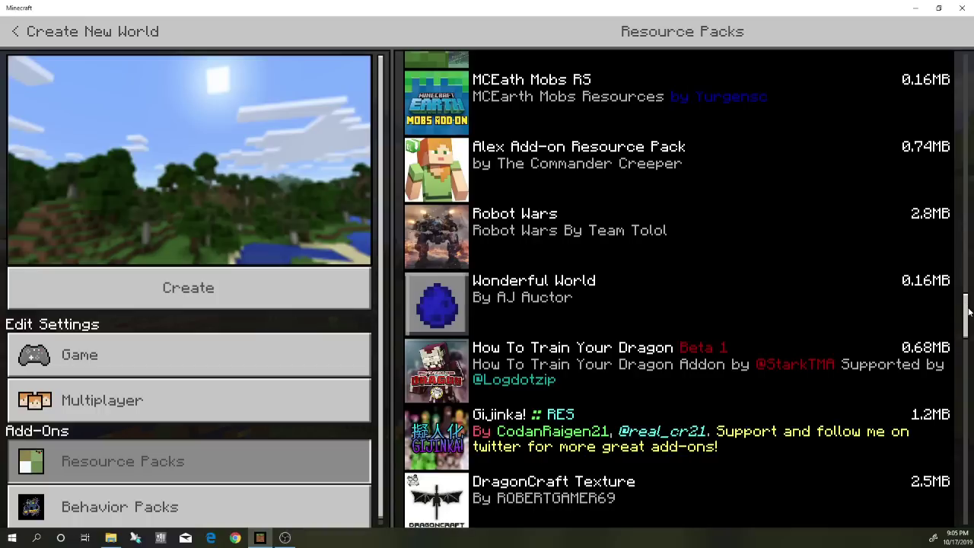
{"action": "left_click_drag", "start_coordinate": [968, 310], "coordinate": [964, 494]}
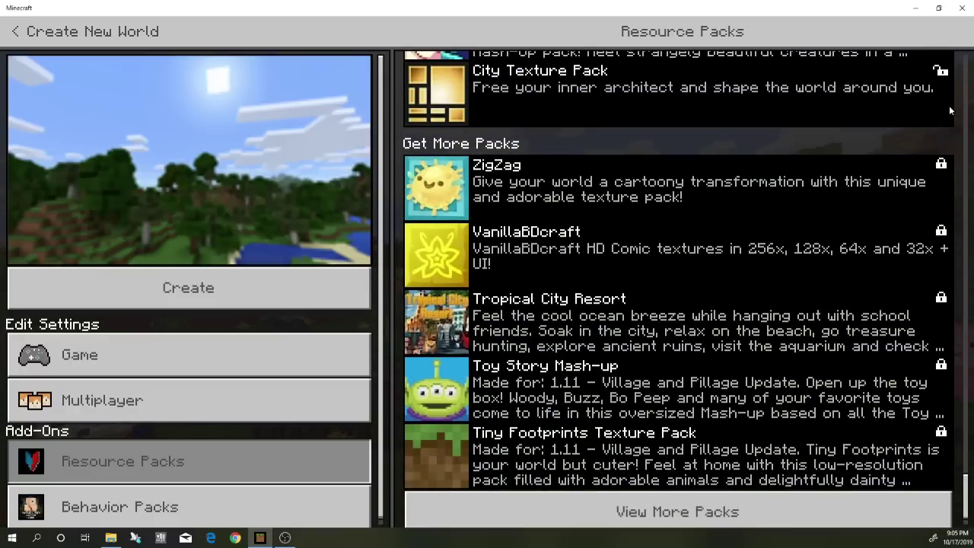
{"action": "left_click", "coordinate": [963, 13]}
Relaunch Minecraft and open the resource_packs > RP_Pirate folder in Explorer.
{"action": "left_click", "coordinate": [12, 538]}
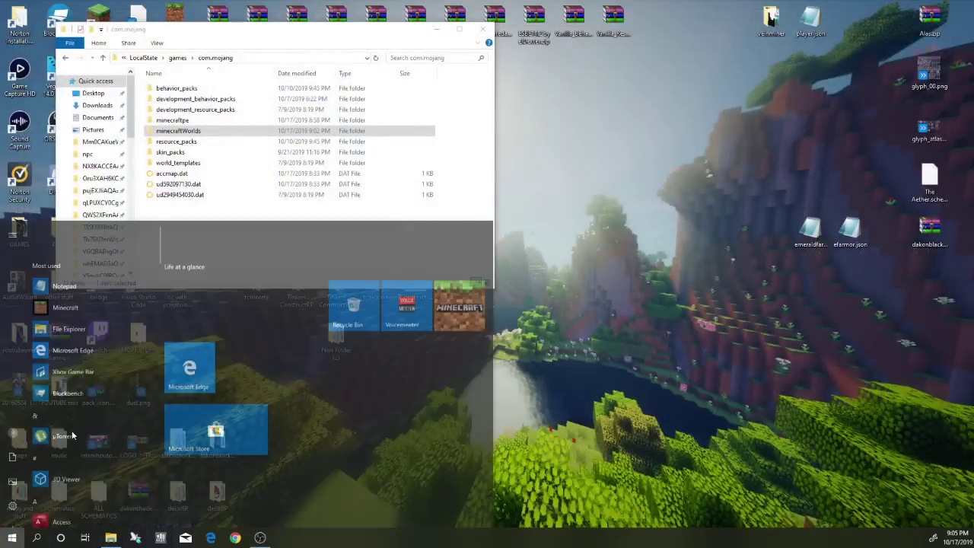
{"action": "left_click", "coordinate": [66, 255]}
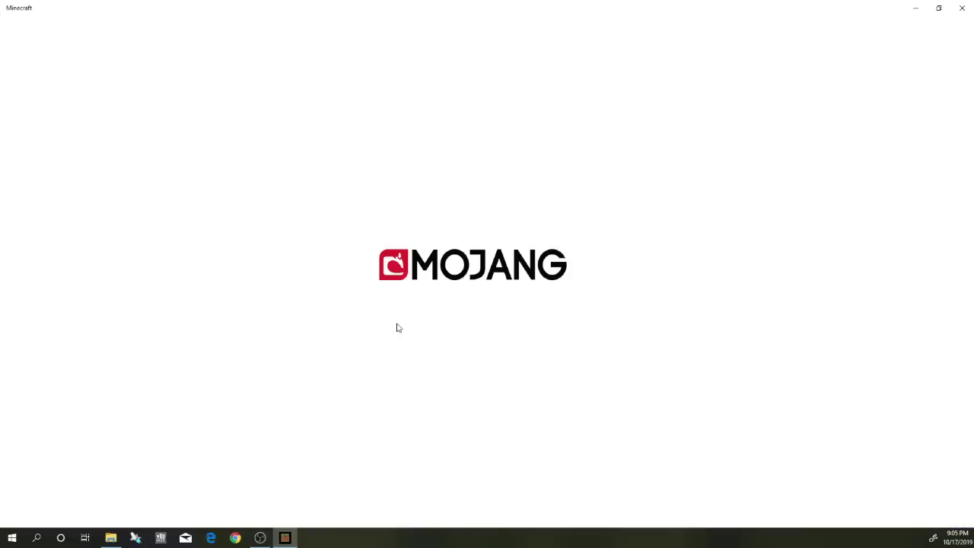
{"action": "left_click", "coordinate": [110, 537]}
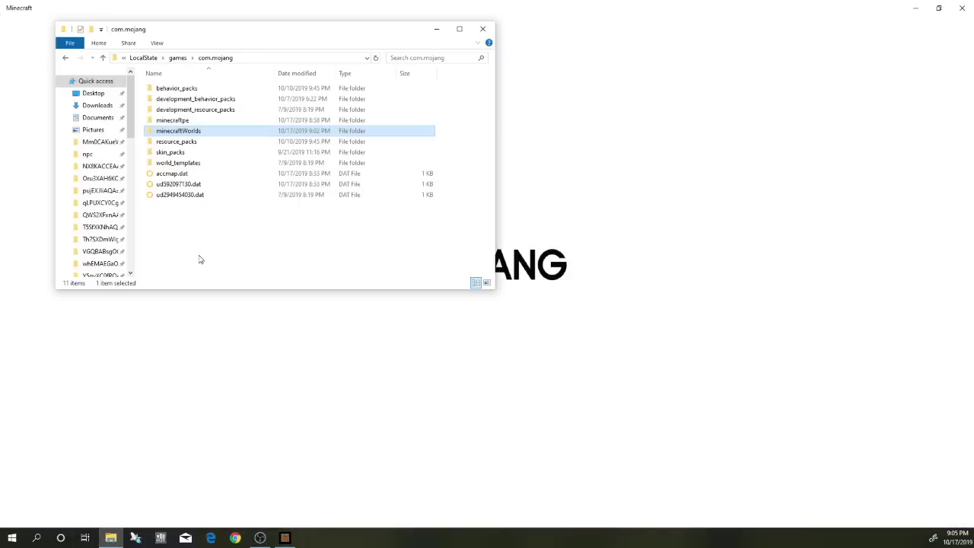
{"action": "left_click", "coordinate": [174, 143]}
{"action": "double_click", "coordinate": [174, 143]}
{"action": "scroll", "coordinate": [190, 156], "scroll_direction": "down", "scroll_amount": 10}
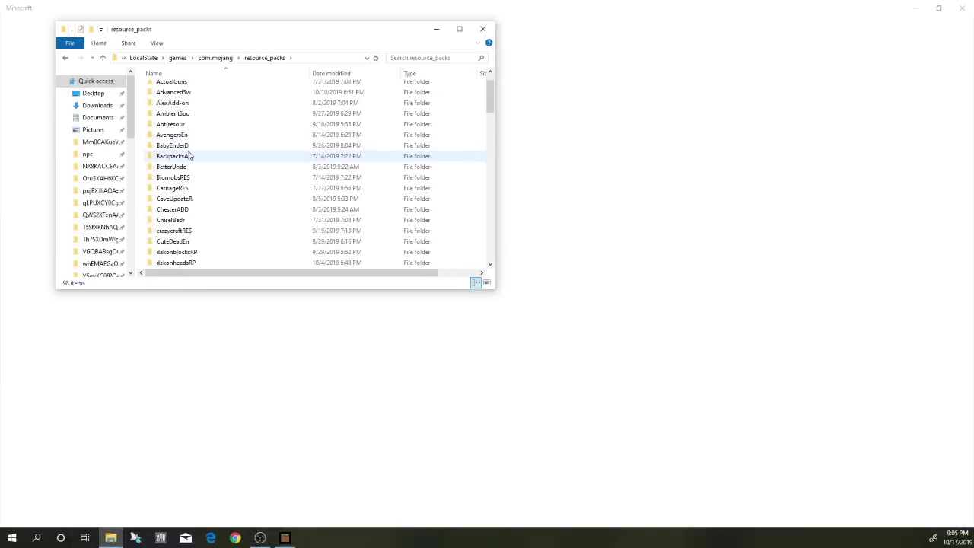
{"action": "scroll", "coordinate": [186, 213], "scroll_direction": "down", "scroll_amount": 8}
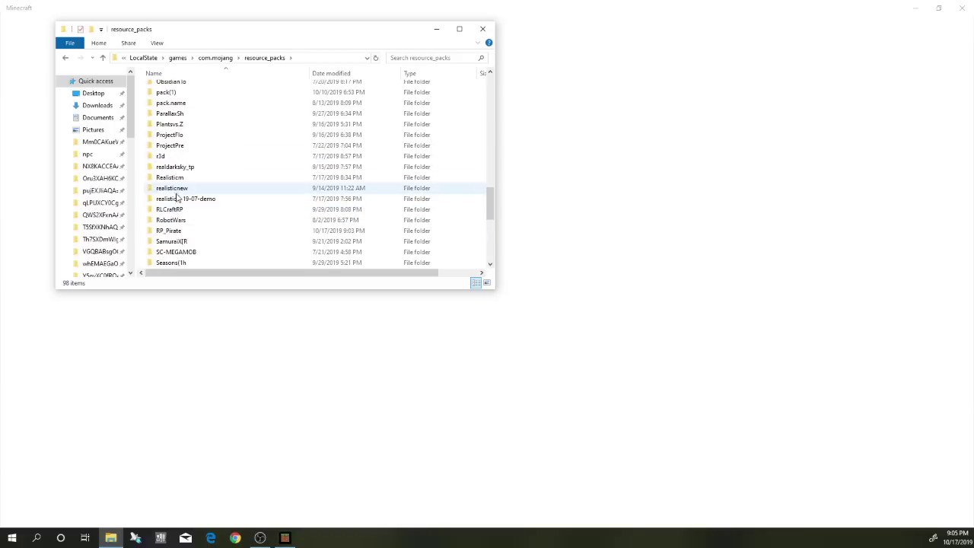
{"action": "double_click", "coordinate": [174, 232]}
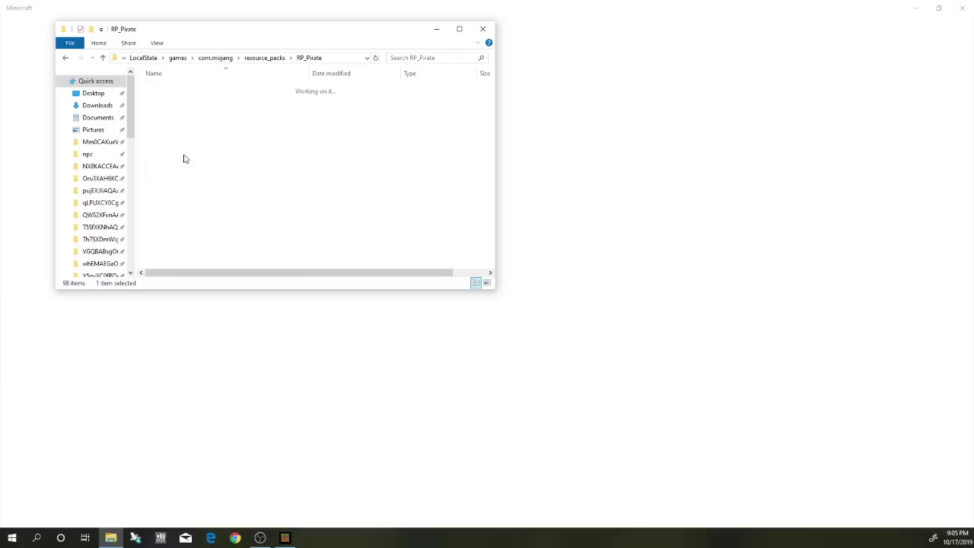
Check RP_Pirate's pack_icon.png and manifest.json, then switch back to Minecraft.
{"action": "double_click", "coordinate": [177, 237]}
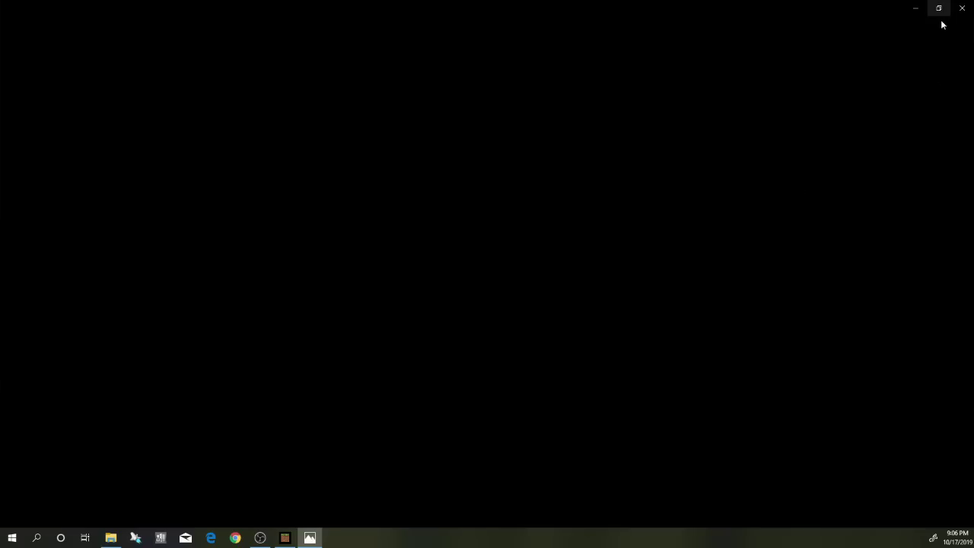
{"action": "left_click_drag", "start_coordinate": [787, 12], "coordinate": [723, 61]}
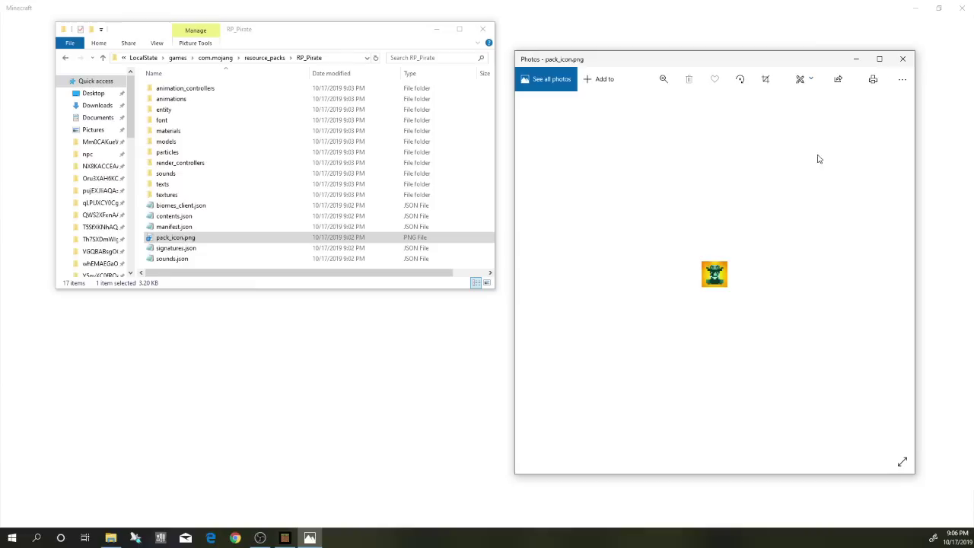
{"action": "left_click", "coordinate": [902, 59]}
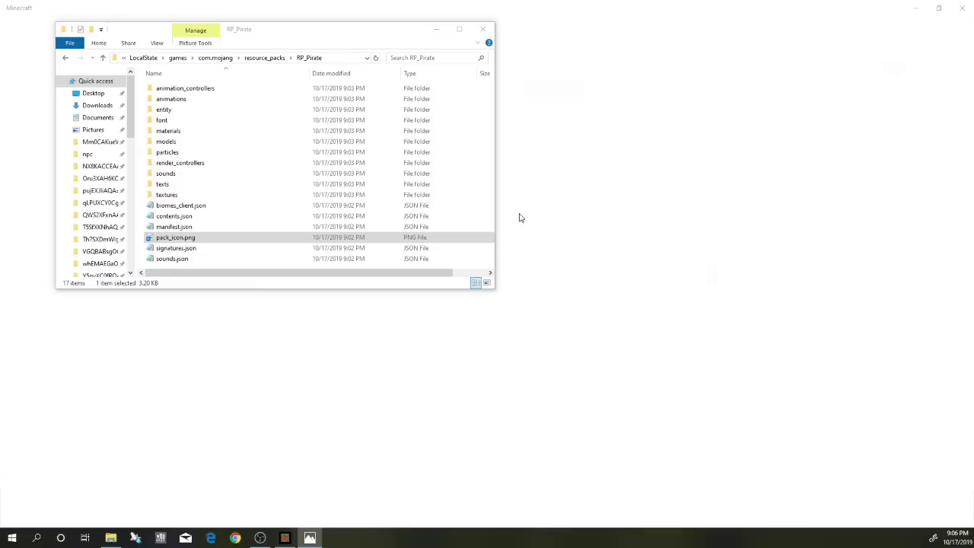
{"action": "double_click", "coordinate": [173, 228]}
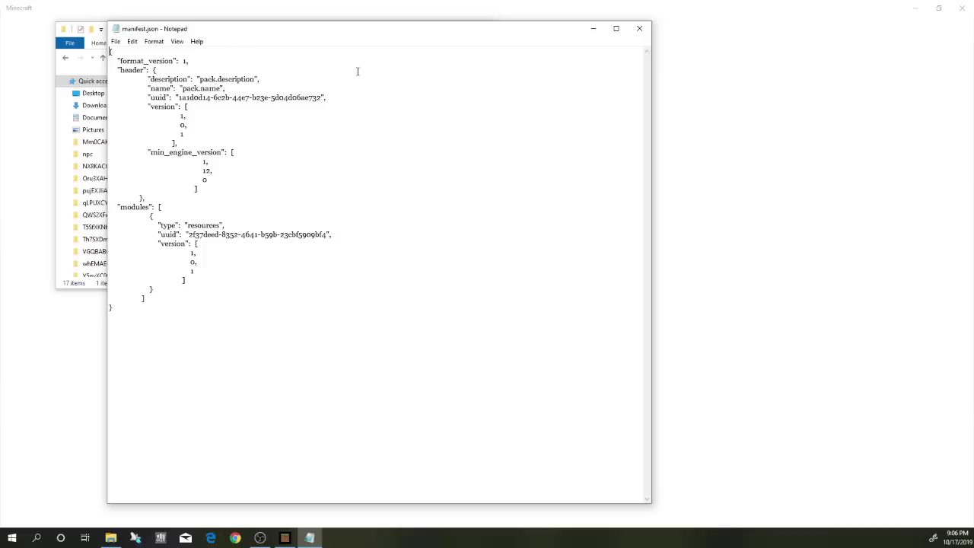
{"action": "left_click", "coordinate": [639, 28]}
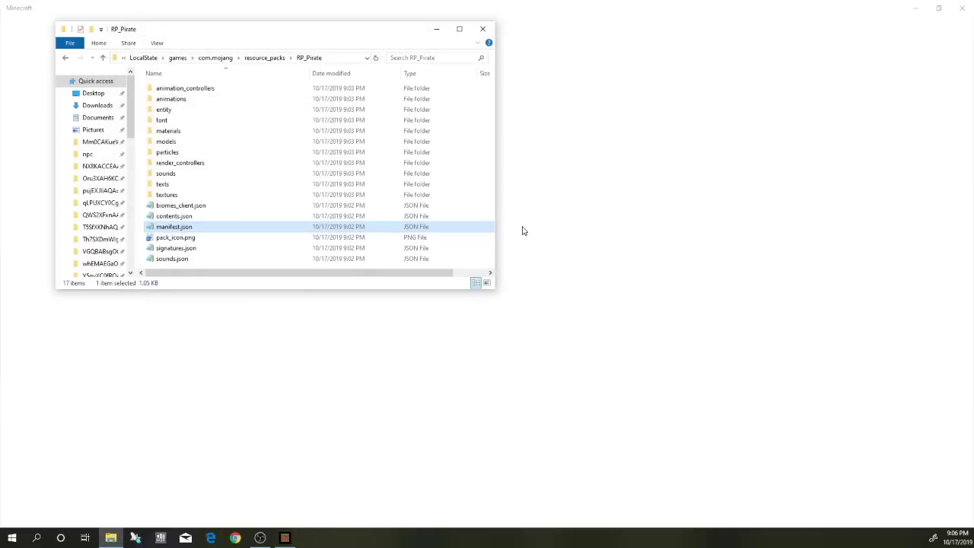
{"action": "left_click", "coordinate": [659, 259]}
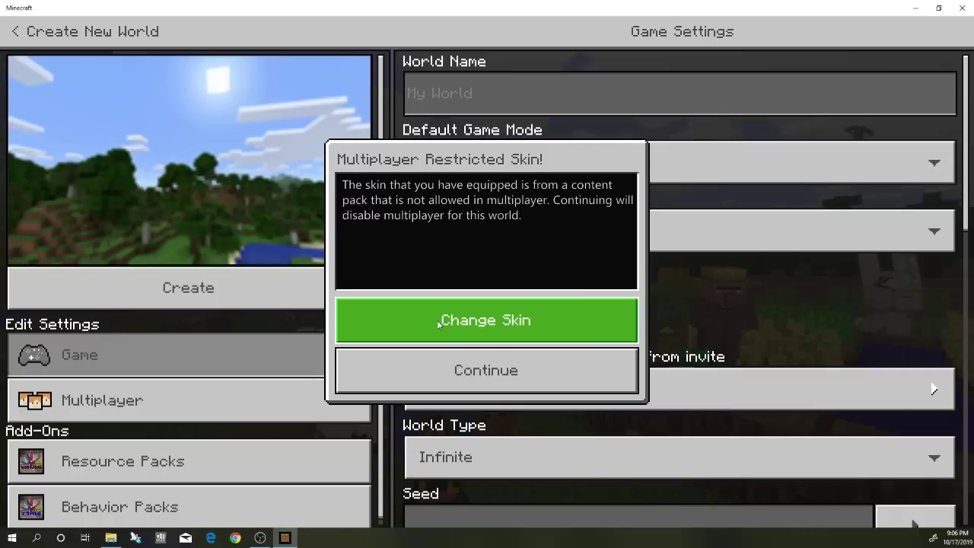
Start a new world with the Pirate's Fortune Resources and Behaviors packs activated.
{"action": "left_click", "coordinate": [485, 370]}
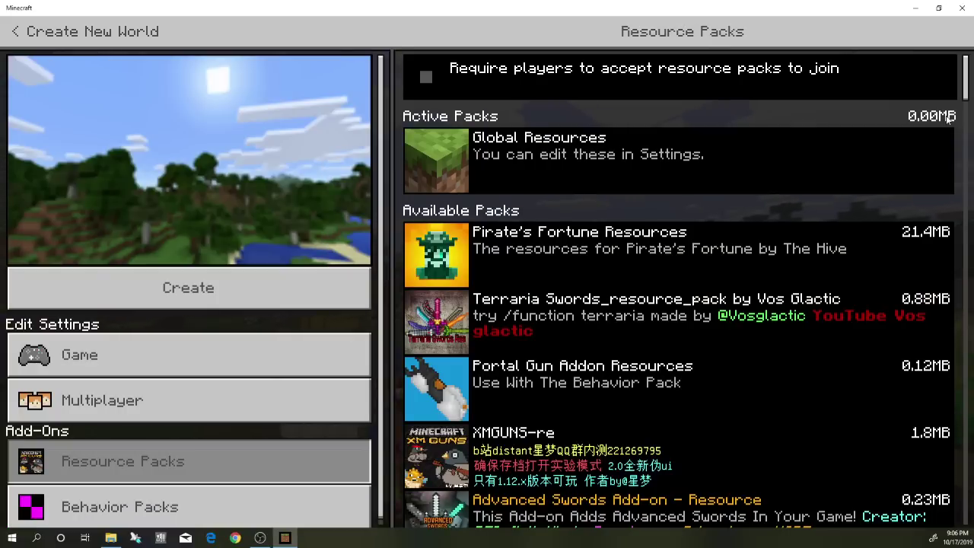
{"action": "left_click", "coordinate": [656, 256]}
{"action": "left_click", "coordinate": [647, 310]}
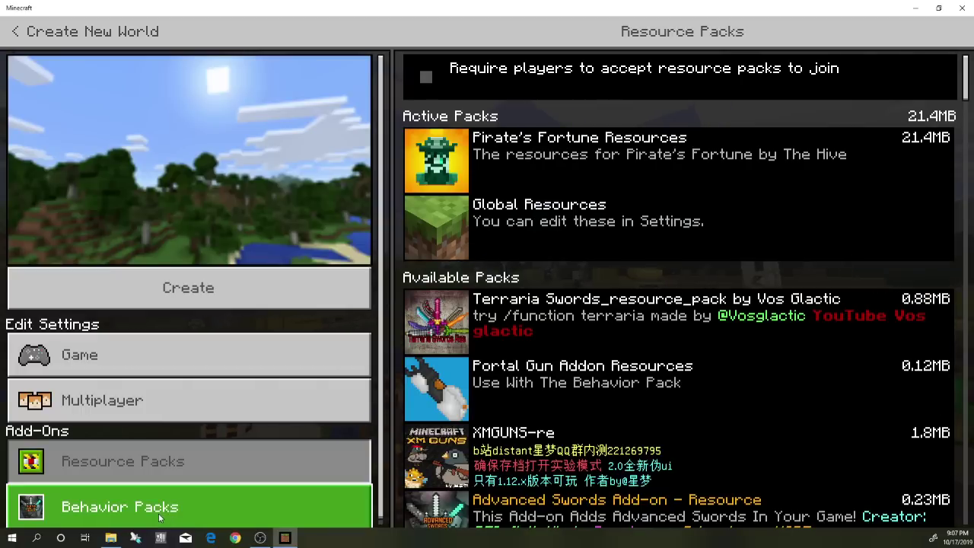
{"action": "key", "text": "Return"}
{"action": "left_click", "coordinate": [618, 258]}
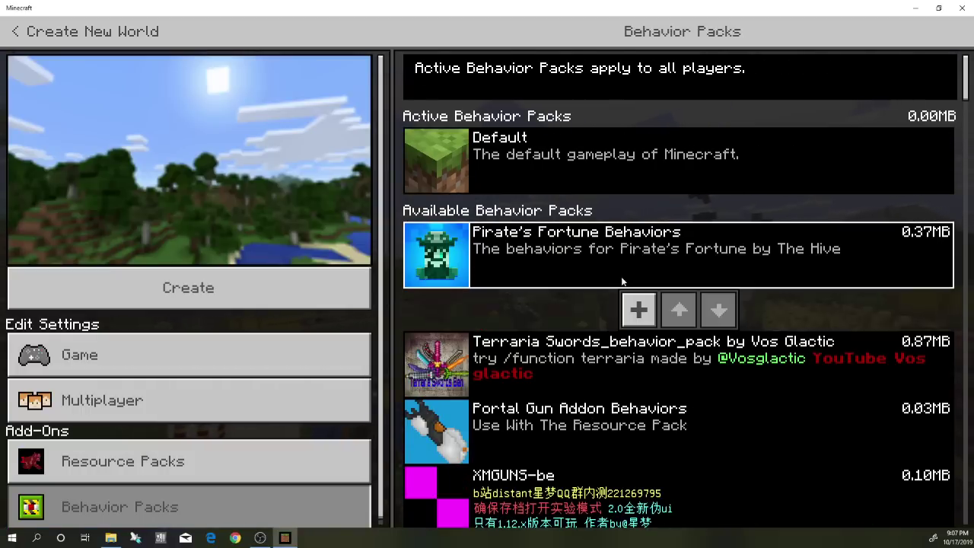
{"action": "left_click", "coordinate": [618, 258]}
{"action": "left_click", "coordinate": [618, 258]}
{"action": "left_click", "coordinate": [639, 309]}
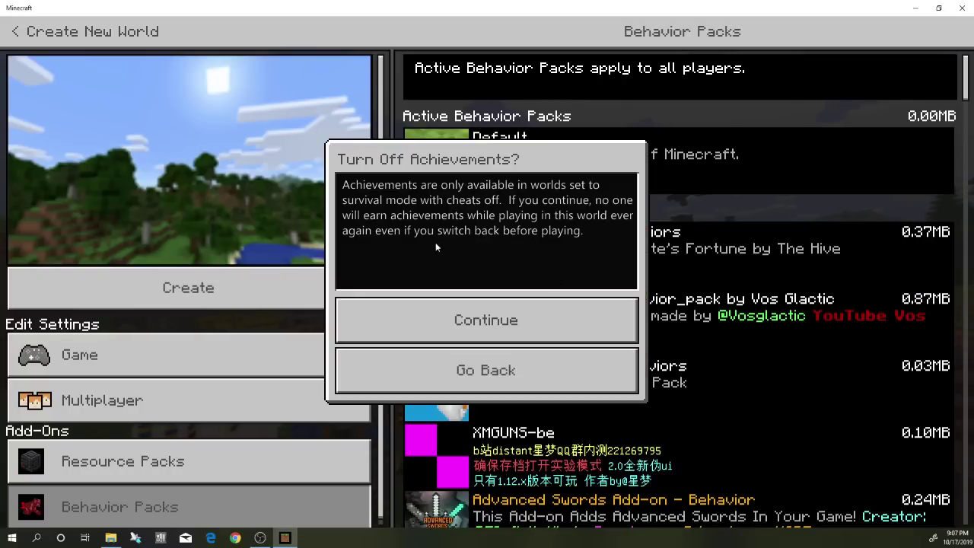
{"action": "left_click", "coordinate": [81, 411]}
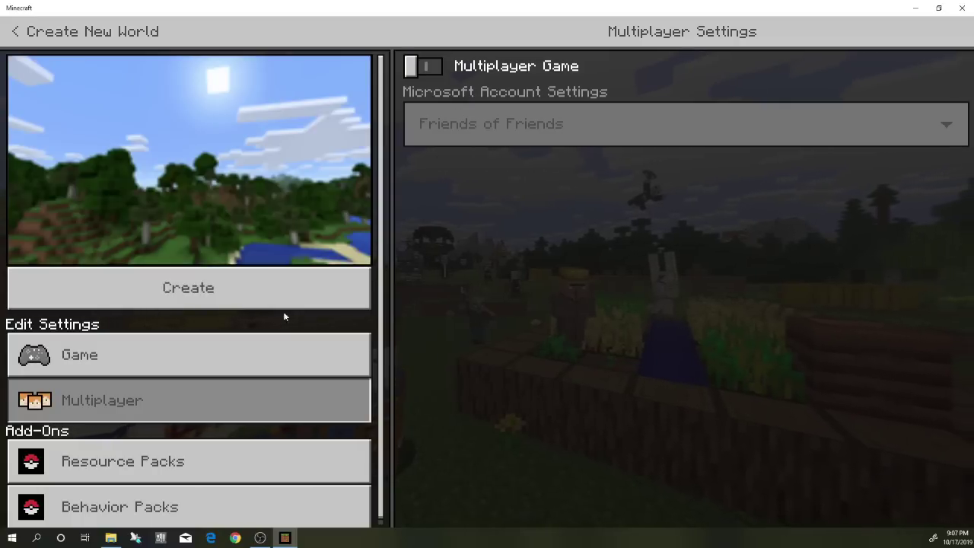
Set the default game mode to Creative, enable experimental gameplay, and create the world.
{"action": "left_click", "coordinate": [248, 364]}
{"action": "left_click", "coordinate": [451, 152]}
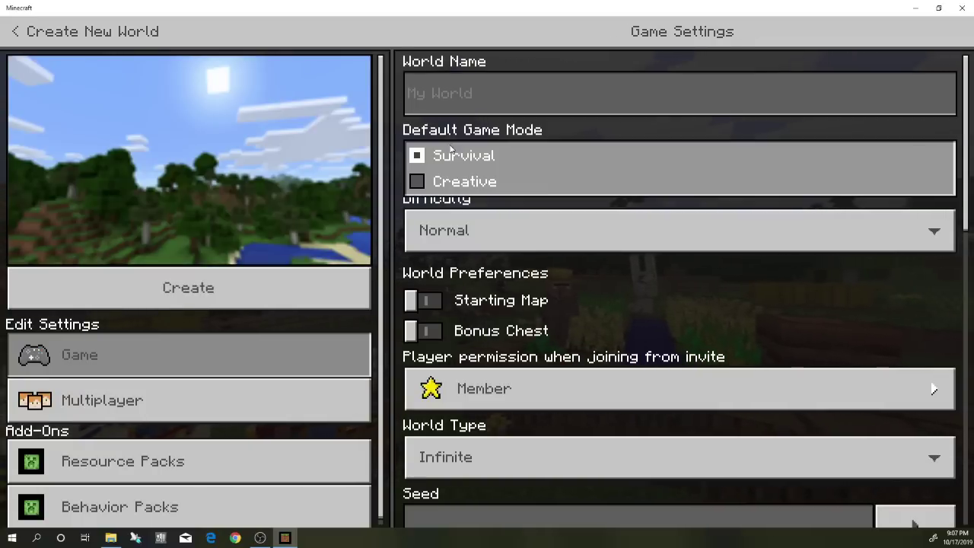
{"action": "left_click", "coordinate": [461, 181]}
{"action": "left_click", "coordinate": [487, 320]}
{"action": "scroll", "coordinate": [506, 358], "scroll_direction": "down", "scroll_amount": 5}
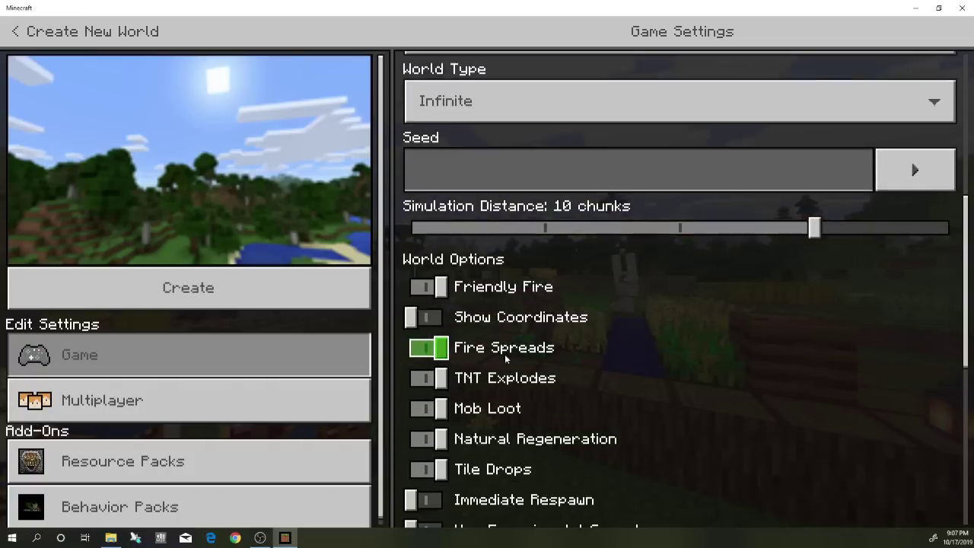
{"action": "scroll", "coordinate": [506, 360], "scroll_direction": "down", "scroll_amount": 5}
{"action": "left_click", "coordinate": [506, 378]}
{"action": "left_click", "coordinate": [487, 317]}
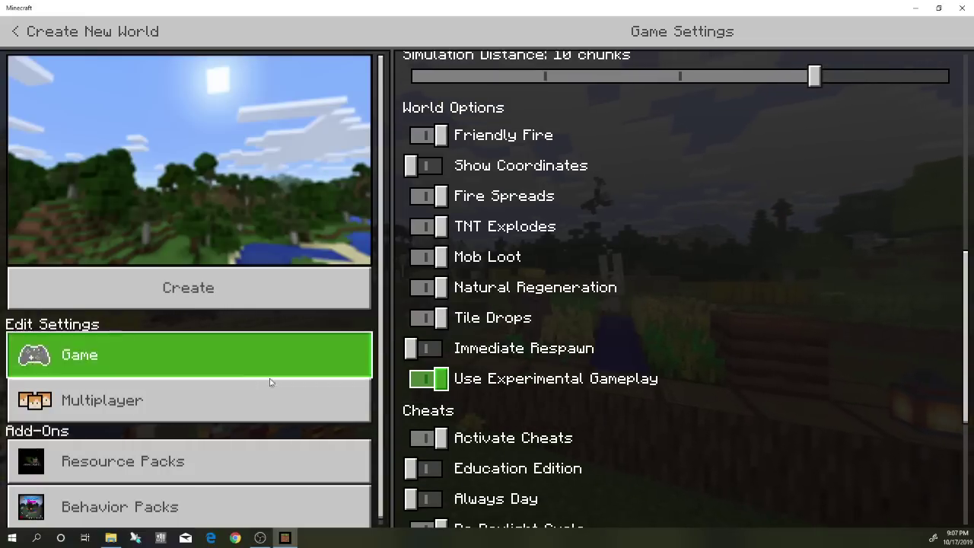
{"action": "left_click", "coordinate": [182, 290]}
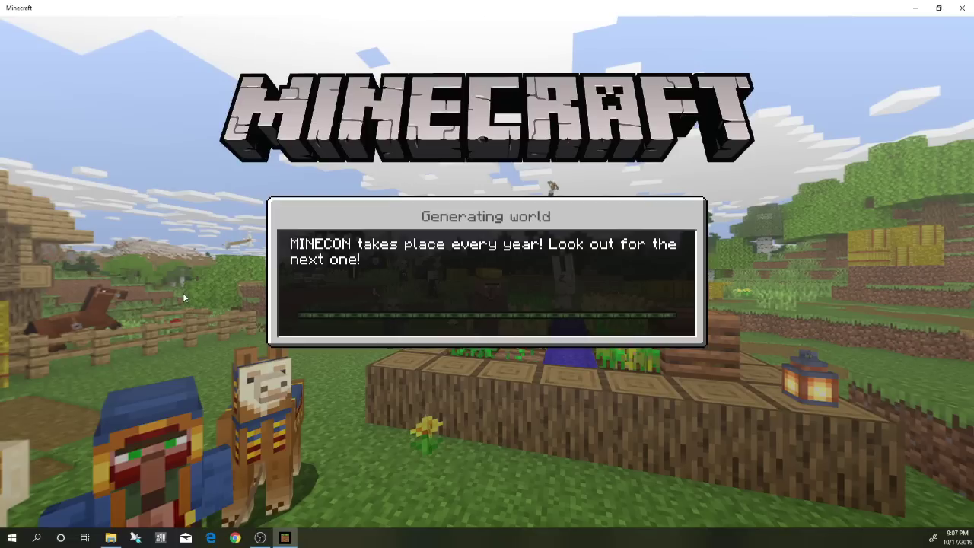
Add three Tier 1 Chest stacks plus Lava Minion, Jellyfish and Map spawn items to the hotbar.
{"action": "key", "text": "e"}
{"action": "scroll", "coordinate": [533, 259], "scroll_direction": "down", "scroll_amount": 10}
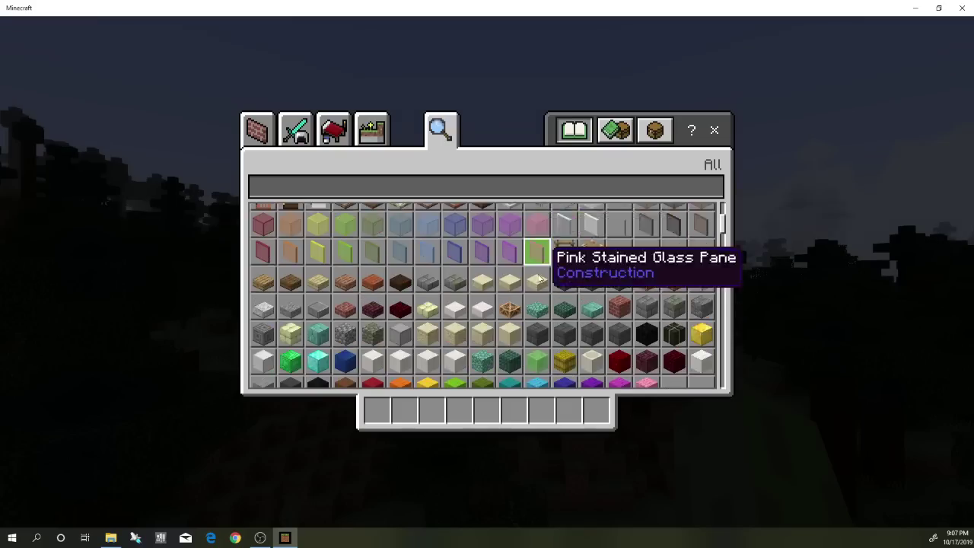
{"action": "scroll", "coordinate": [618, 281], "scroll_direction": "down", "scroll_amount": 8}
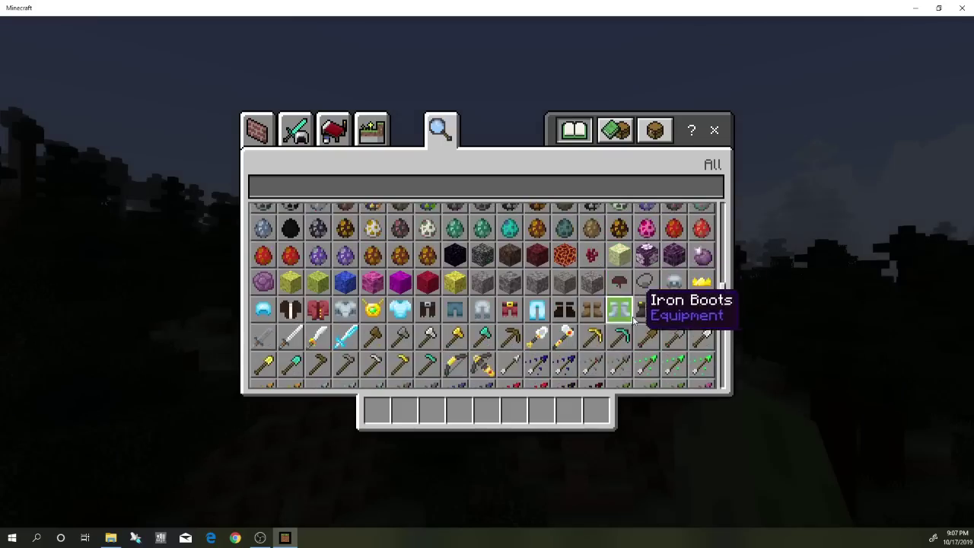
{"action": "scroll", "coordinate": [533, 327], "scroll_direction": "up", "scroll_amount": 3}
{"action": "left_click", "coordinate": [429, 343], "text": "shift"}
{"action": "left_click", "coordinate": [399, 343], "text": "shift"}
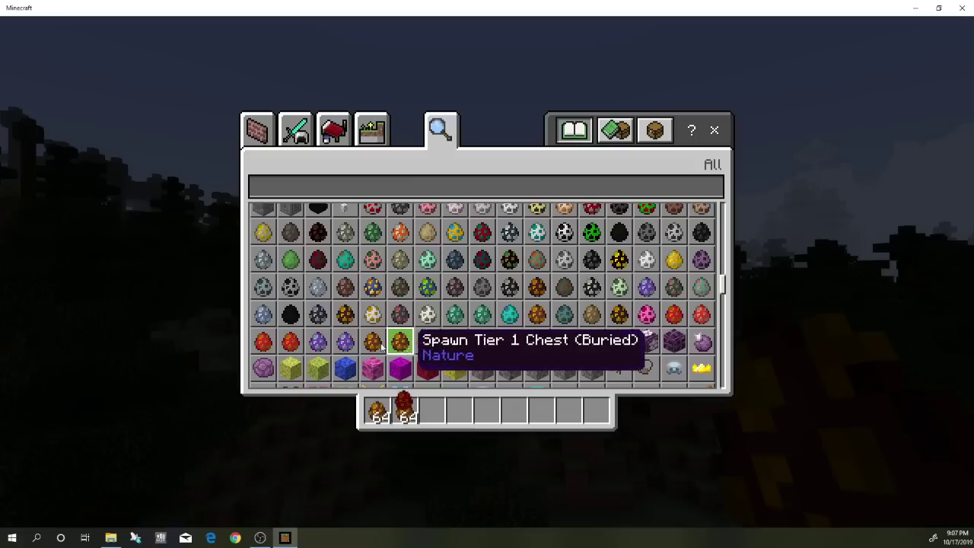
{"action": "left_click", "coordinate": [372, 343], "text": "shift"}
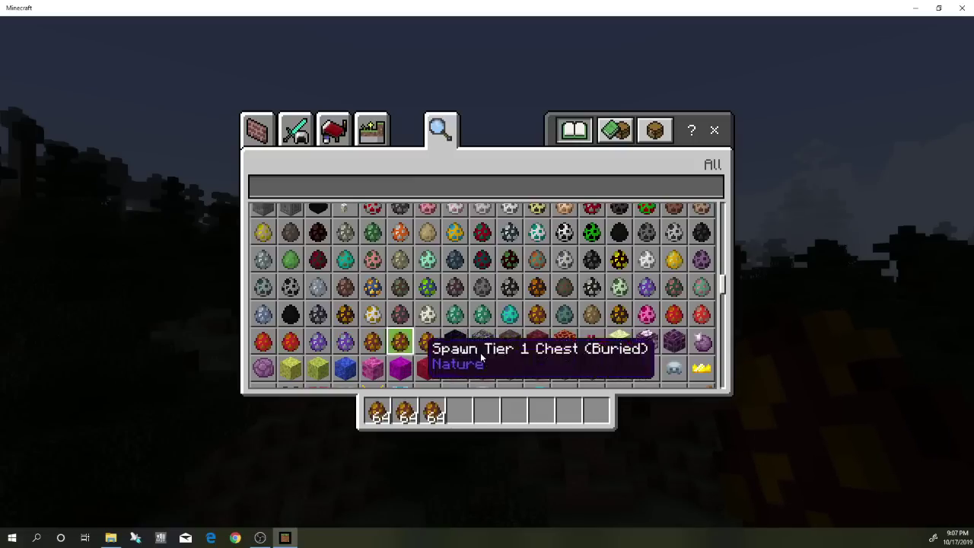
{"action": "left_click", "coordinate": [618, 313], "text": "shift"}
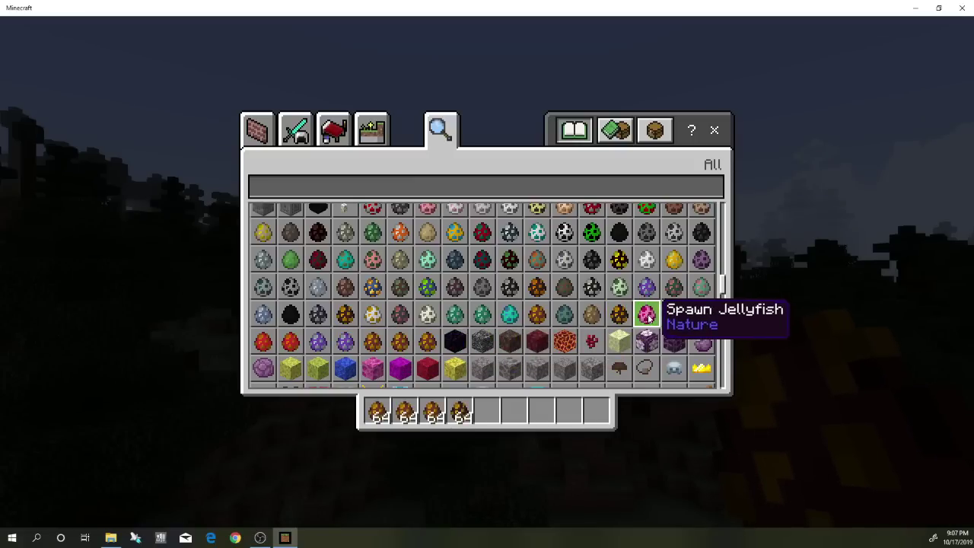
{"action": "left_click", "coordinate": [646, 314], "text": "shift"}
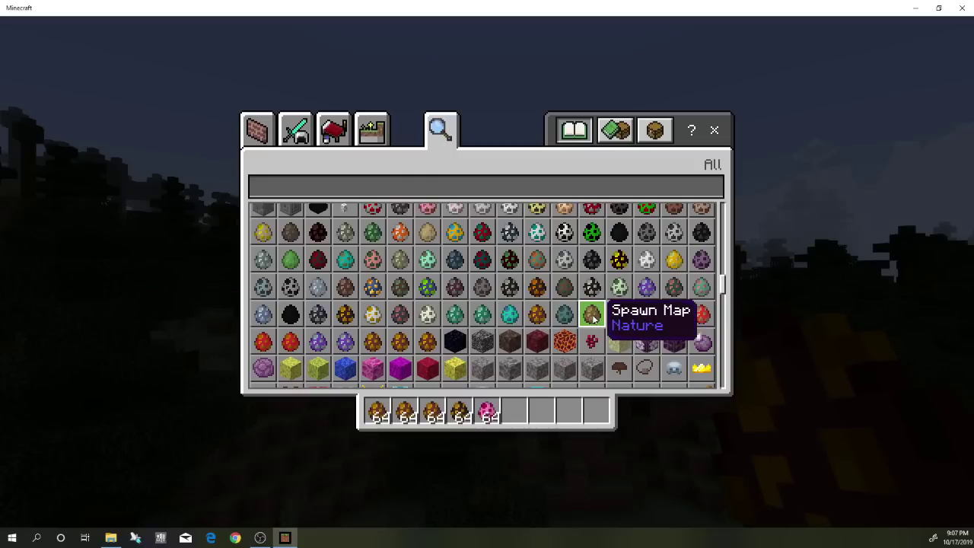
{"action": "left_click", "coordinate": [592, 315], "text": "shift"}
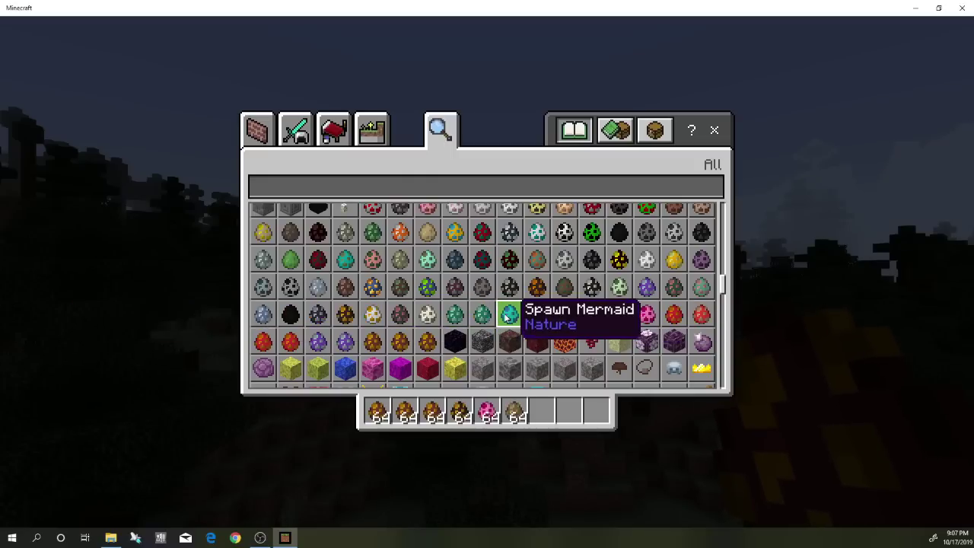
Add Spawn Mermaid, Pirate Ghost and Pirate Skeleton eggs, then close the inventory.
{"action": "left_click", "coordinate": [509, 316], "text": "shift"}
{"action": "left_click", "coordinate": [481, 315], "text": "shift"}
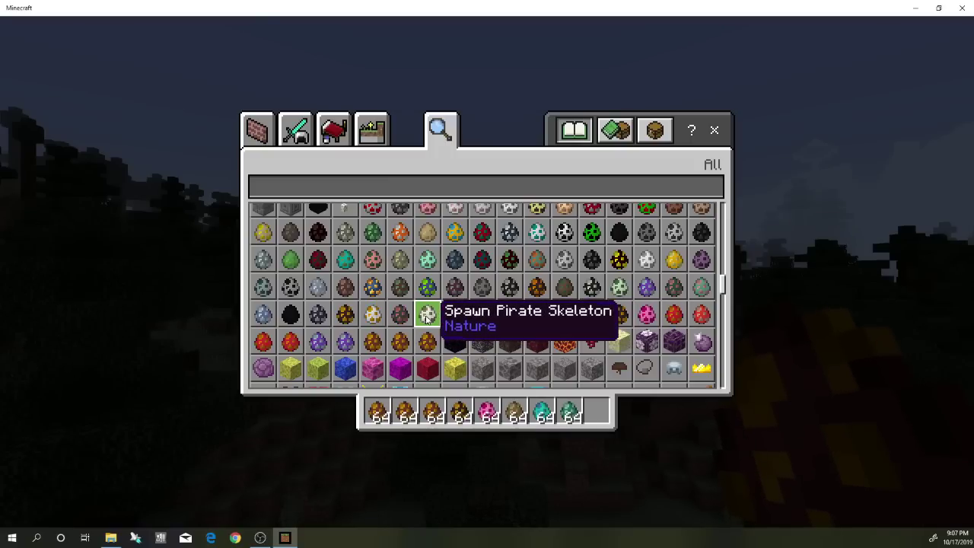
{"action": "left_click", "coordinate": [428, 315], "text": "shift"}
{"action": "left_click", "coordinate": [713, 130]}
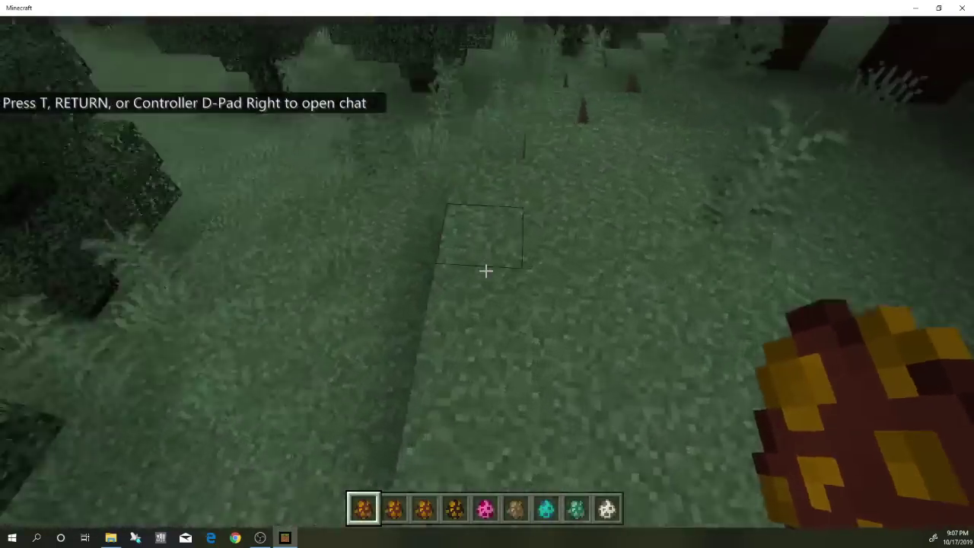
Place a treasure chest, then a mermaid, pirate ghost and pirate skeleton from successive hotbar eggs.
{"action": "right_click", "coordinate": [485, 271]}
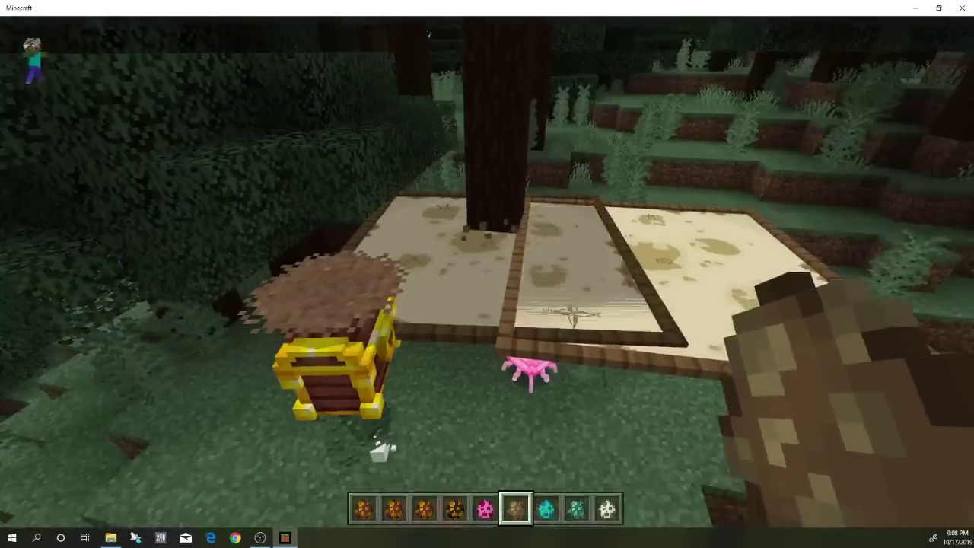
{"action": "key", "text": "w"}
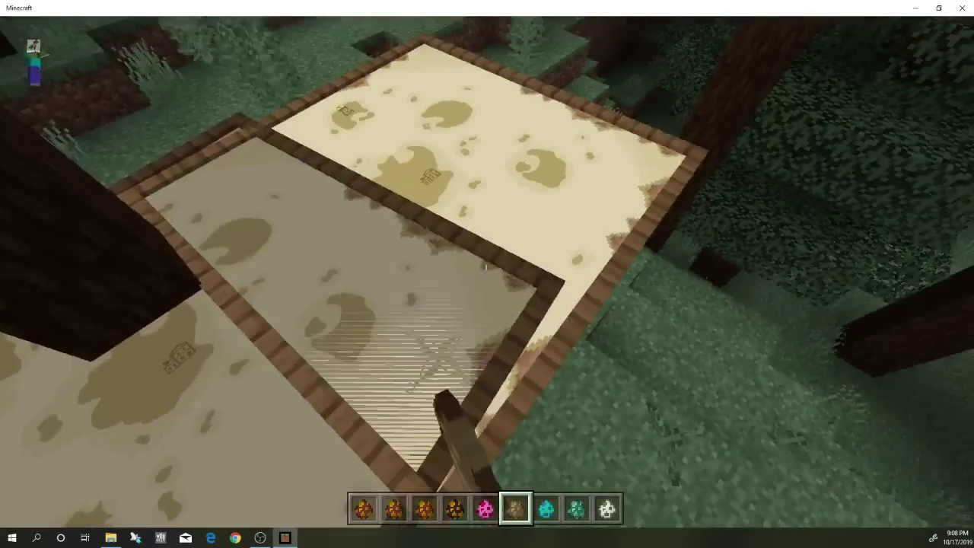
{"action": "scroll", "coordinate": [485, 270], "scroll_direction": "down", "scroll_amount": 1}
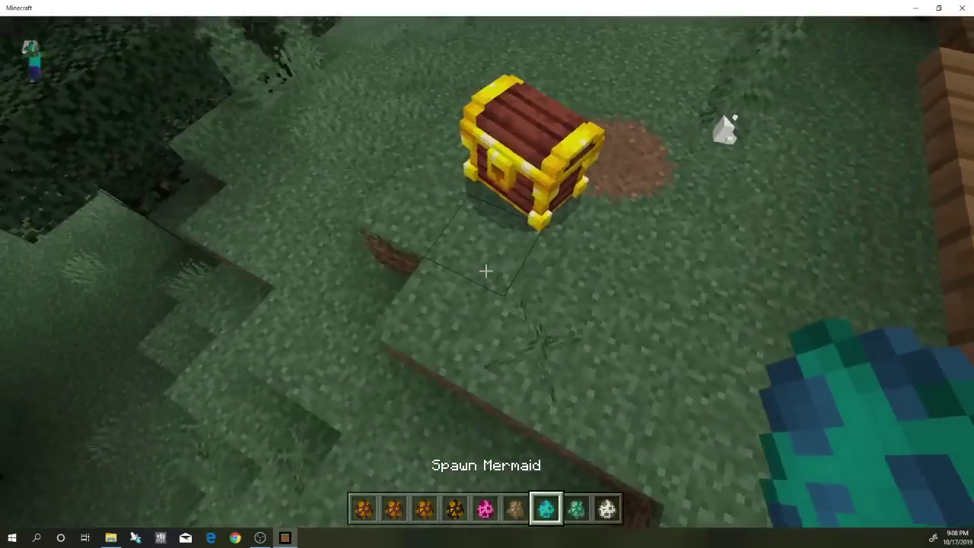
{"action": "right_click", "coordinate": [485, 270]}
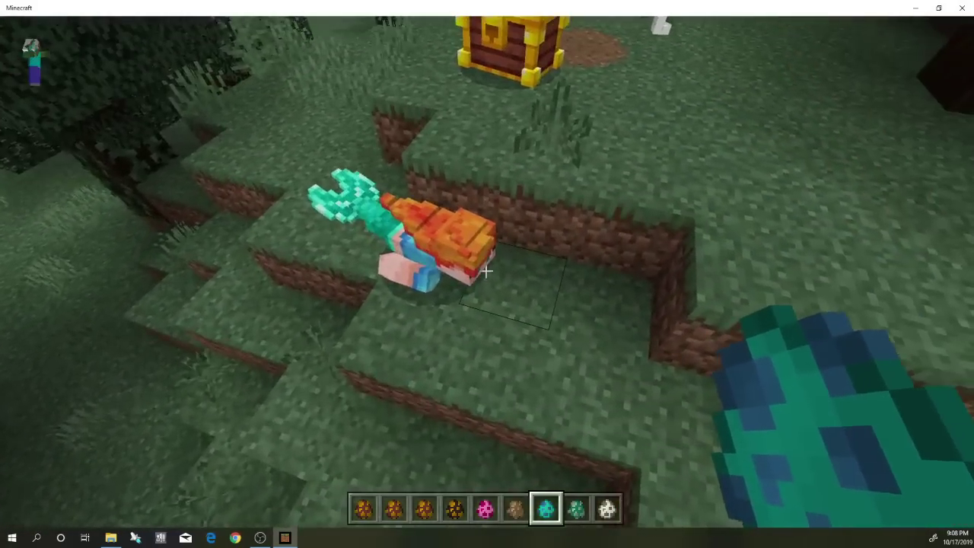
{"action": "scroll", "coordinate": [485, 270], "scroll_direction": "down", "scroll_amount": 1}
{"action": "right_click", "coordinate": [485, 271]}
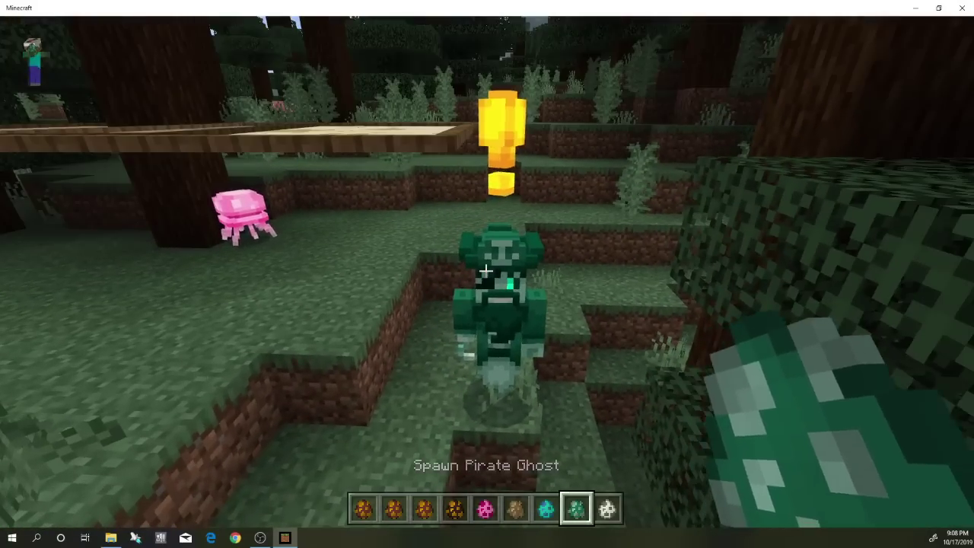
{"action": "scroll", "coordinate": [486, 270], "scroll_direction": "down", "scroll_amount": 1}
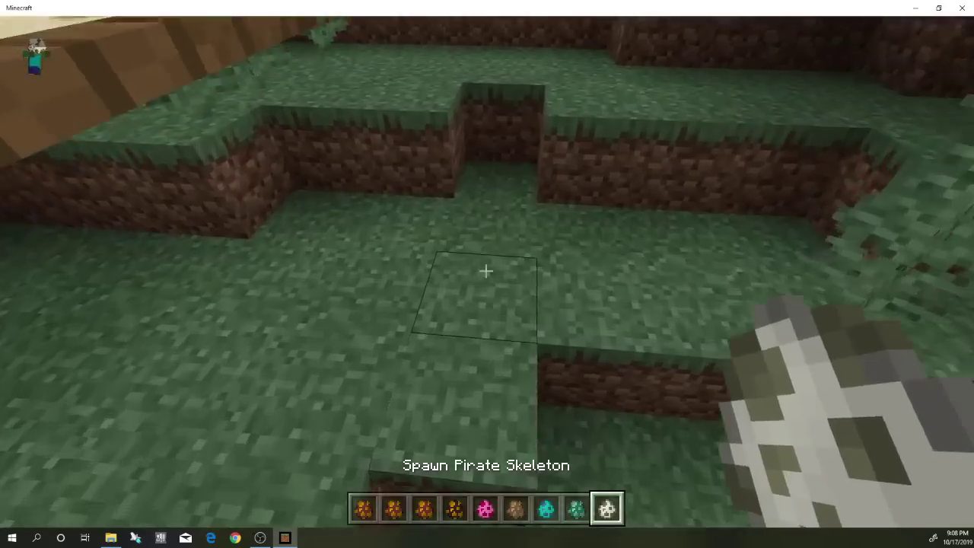
{"action": "right_click", "coordinate": [485, 271]}
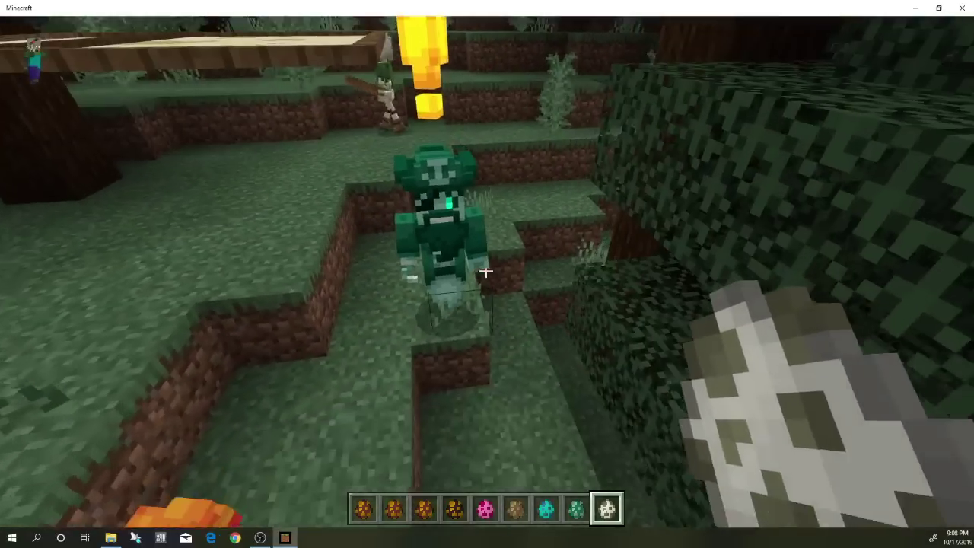
Clear all nine spawn eggs off the hotbar in the creative inventory.
{"action": "key", "text": "e"}
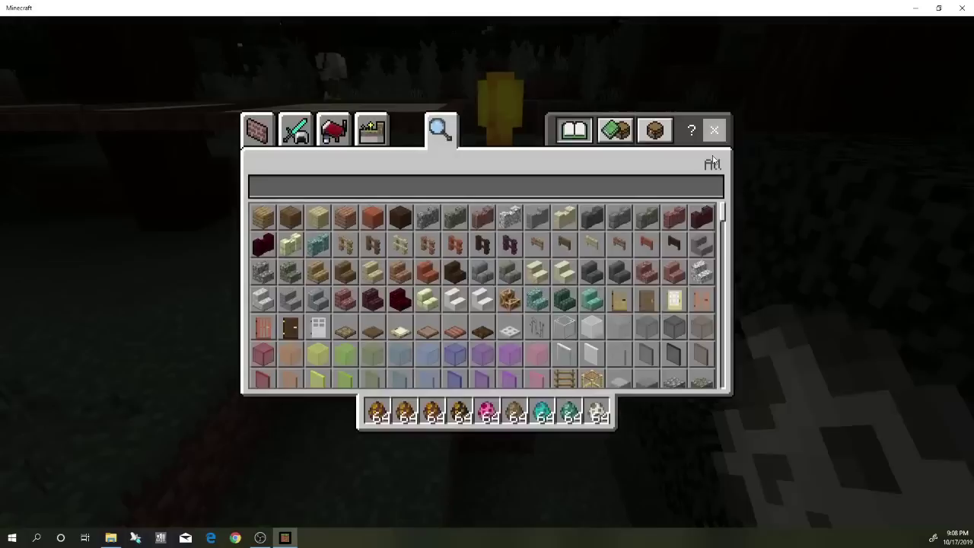
{"action": "left_click", "coordinate": [598, 412], "text": "shift"}
{"action": "left_click", "coordinate": [570, 412], "text": "shift"}
{"action": "left_click", "coordinate": [543, 412], "text": "shift"}
{"action": "left_click", "coordinate": [515, 411], "text": "shift"}
{"action": "left_click", "coordinate": [488, 411], "text": "shift"}
{"action": "left_click", "coordinate": [460, 411], "text": "shift"}
{"action": "left_click", "coordinate": [433, 412], "text": "shift"}
{"action": "left_click", "coordinate": [406, 411], "text": "shift"}
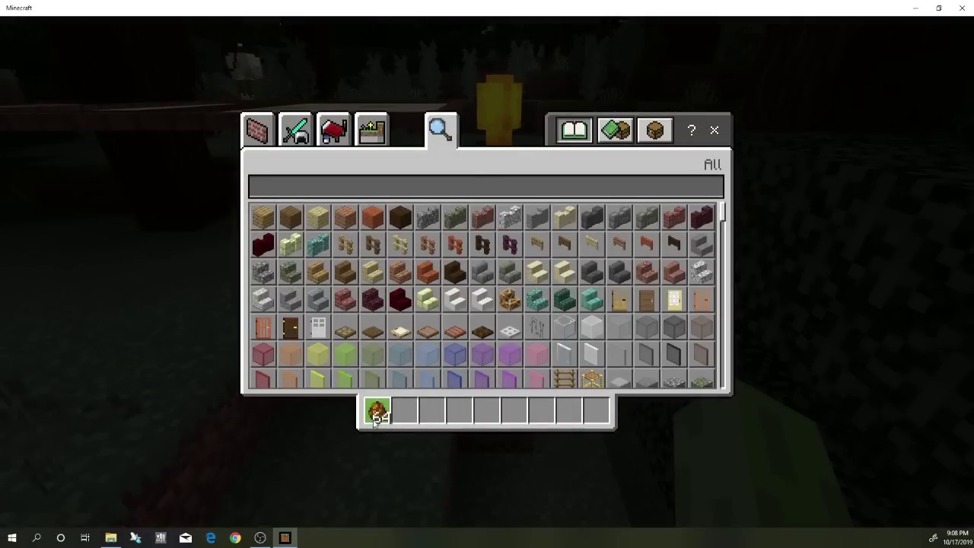
{"action": "left_click", "coordinate": [376, 415], "text": "shift"}
Equip the Diamond Leggings in the player's armour slot.
{"action": "scroll", "coordinate": [586, 304], "scroll_direction": "down", "scroll_amount": 15}
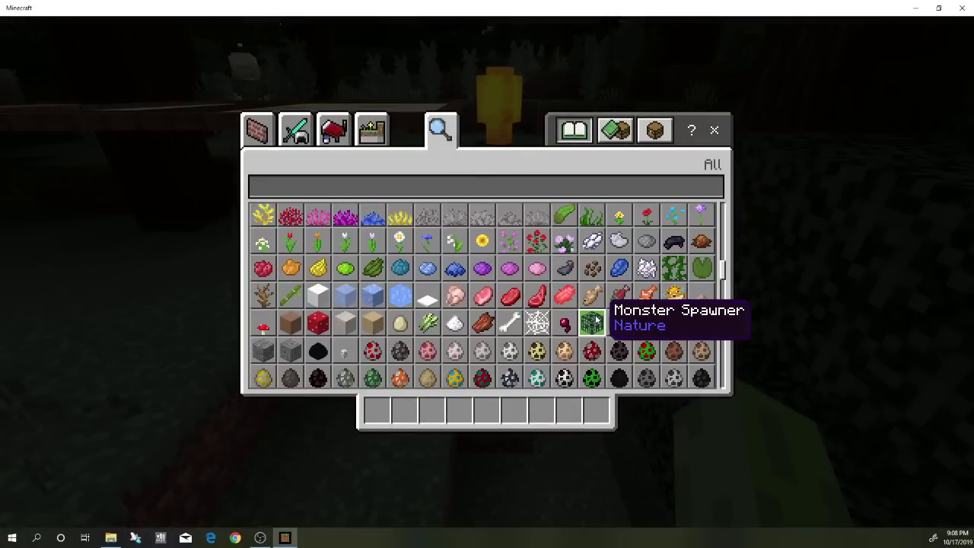
{"action": "scroll", "coordinate": [598, 323], "scroll_direction": "down", "scroll_amount": 10}
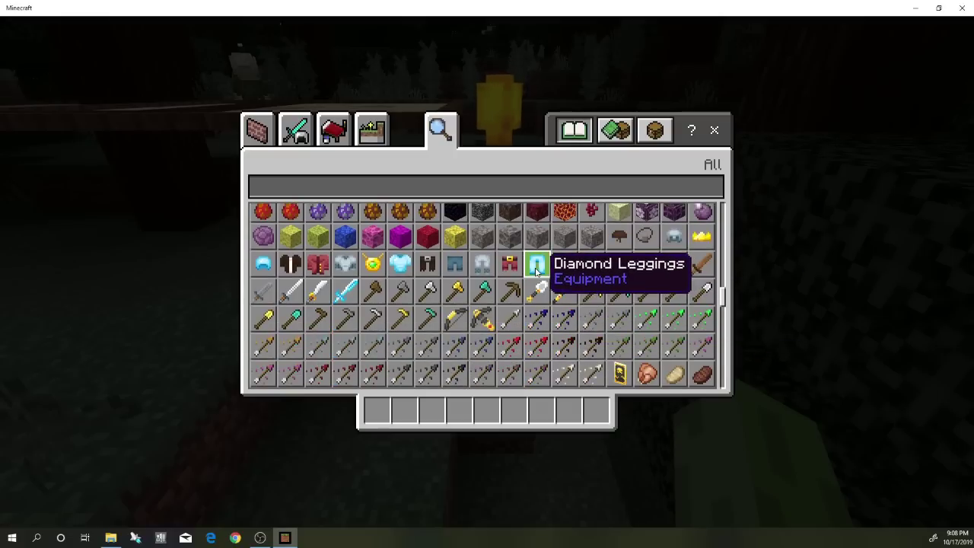
{"action": "left_click", "coordinate": [536, 266]}
{"action": "left_click", "coordinate": [576, 131]}
{"action": "left_click", "coordinate": [489, 227]}
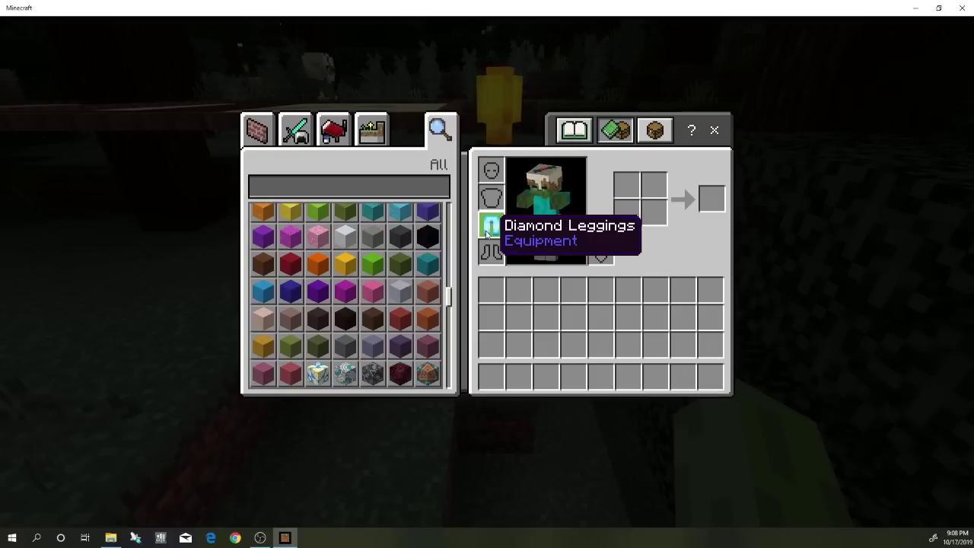
{"action": "left_click", "coordinate": [576, 131]}
Put Diamond Chestplate, Helmet, Boots, Monster Spawner Destroyer, Diamond Sword, Shield and Diving Helmet on the hotbar.
{"action": "scroll", "coordinate": [615, 261], "scroll_direction": "down", "scroll_amount": 1}
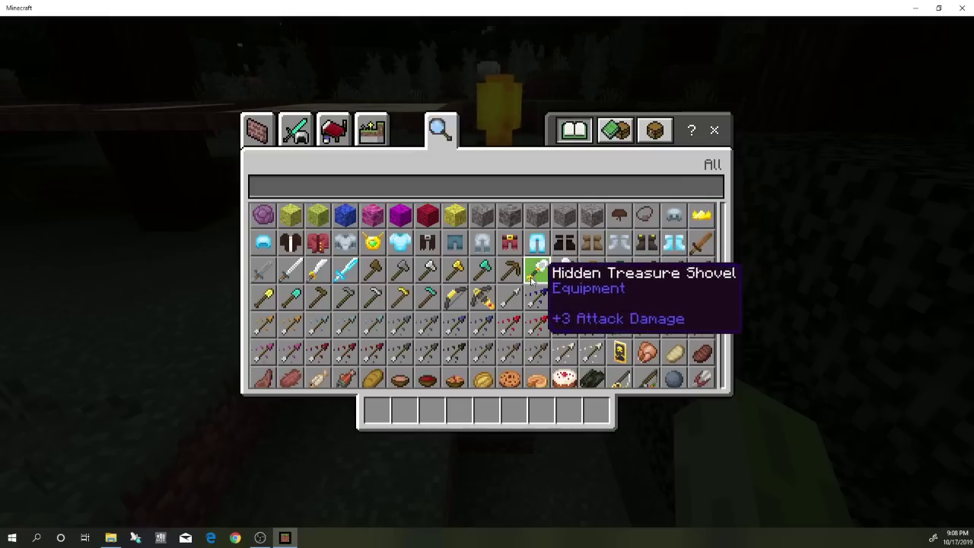
{"action": "left_click", "coordinate": [400, 242], "text": "shift"}
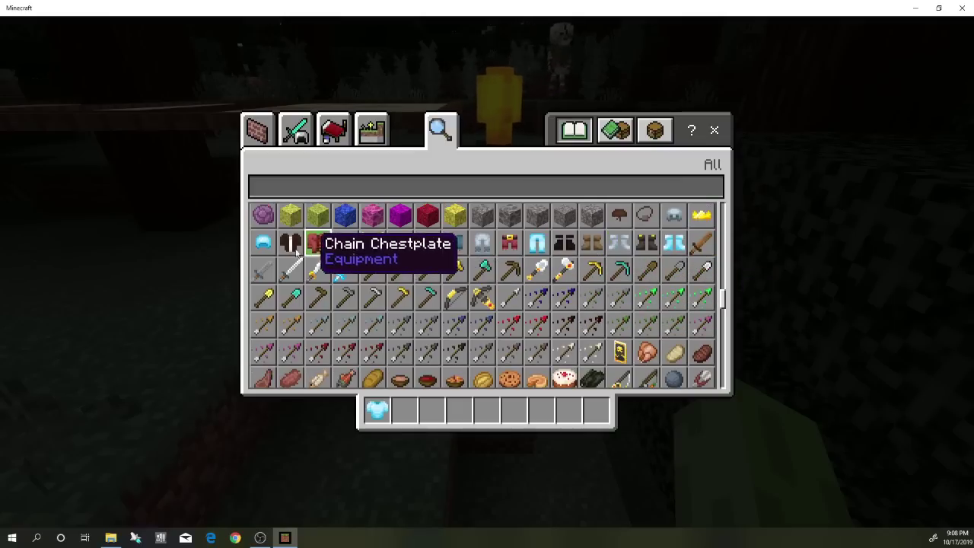
{"action": "left_click", "coordinate": [263, 241], "text": "shift"}
{"action": "left_click", "coordinate": [674, 242], "text": "shift"}
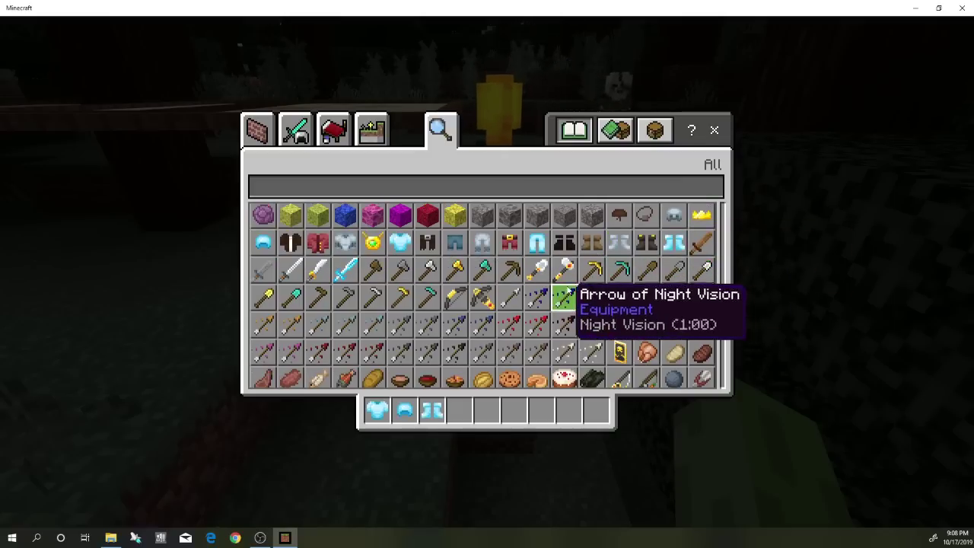
{"action": "left_click", "coordinate": [563, 269], "text": "shift"}
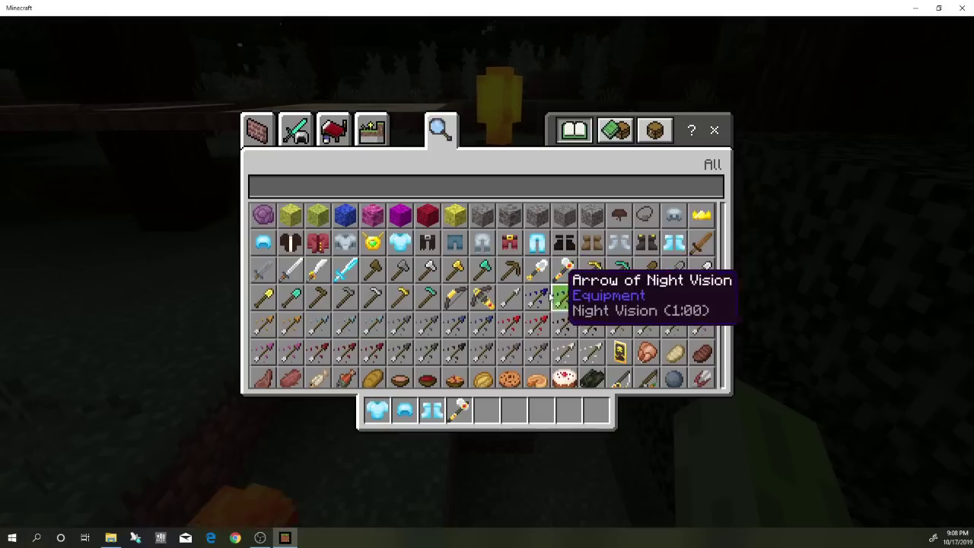
{"action": "left_click", "coordinate": [344, 269], "text": "shift"}
{"action": "scroll", "coordinate": [642, 348], "scroll_direction": "down", "scroll_amount": 3}
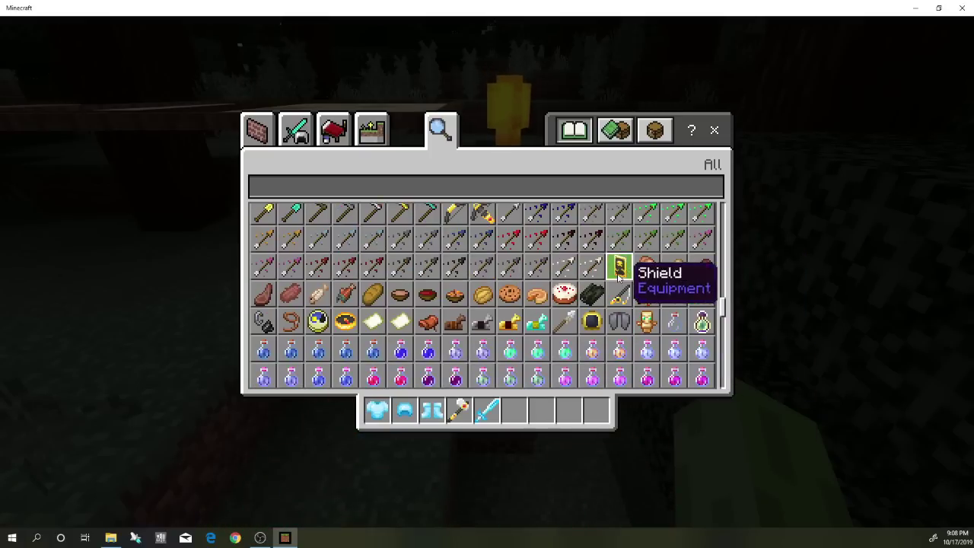
{"action": "left_click", "coordinate": [619, 275], "text": "shift"}
{"action": "left_click", "coordinate": [594, 321], "text": "shift"}
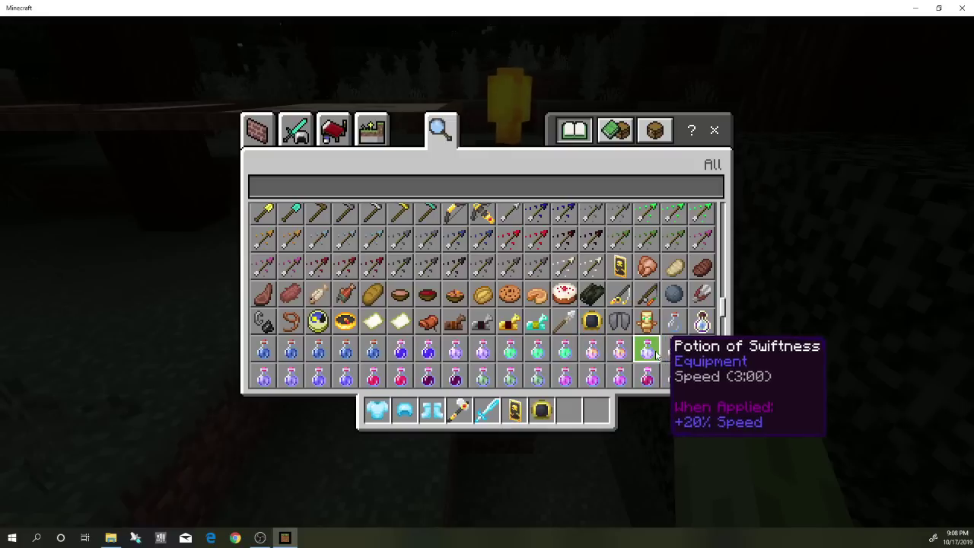
Place the Skeleton Pirate item and a Lava Golem stack on the hotbar.
{"action": "scroll", "coordinate": [598, 325], "scroll_direction": "down", "scroll_amount": 5}
{"action": "scroll", "coordinate": [601, 326], "scroll_direction": "down", "scroll_amount": 10}
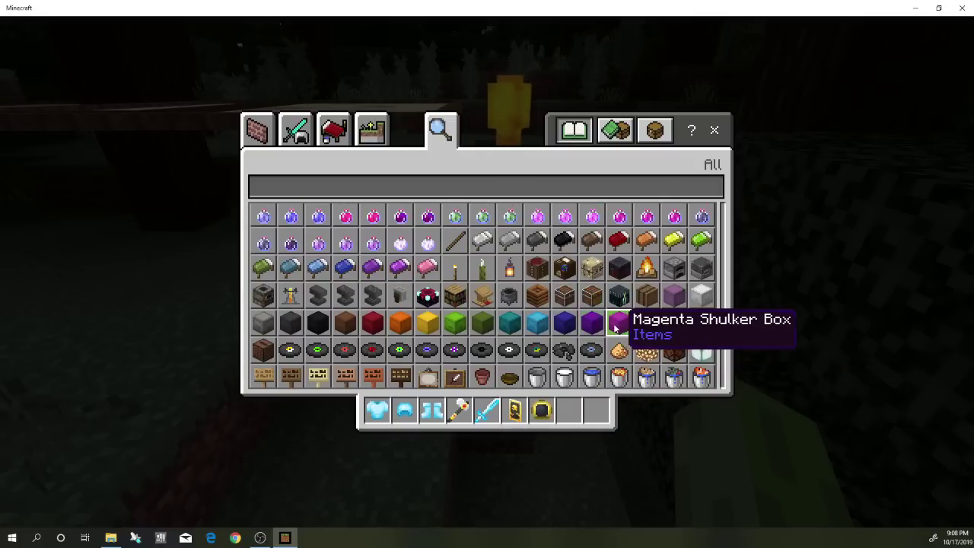
{"action": "left_click", "coordinate": [401, 259]}
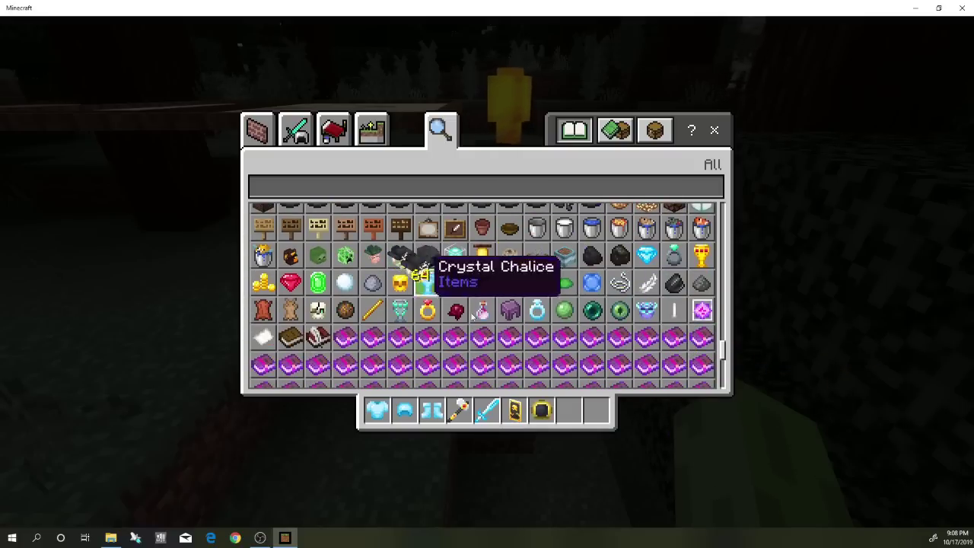
{"action": "left_click", "coordinate": [596, 411]}
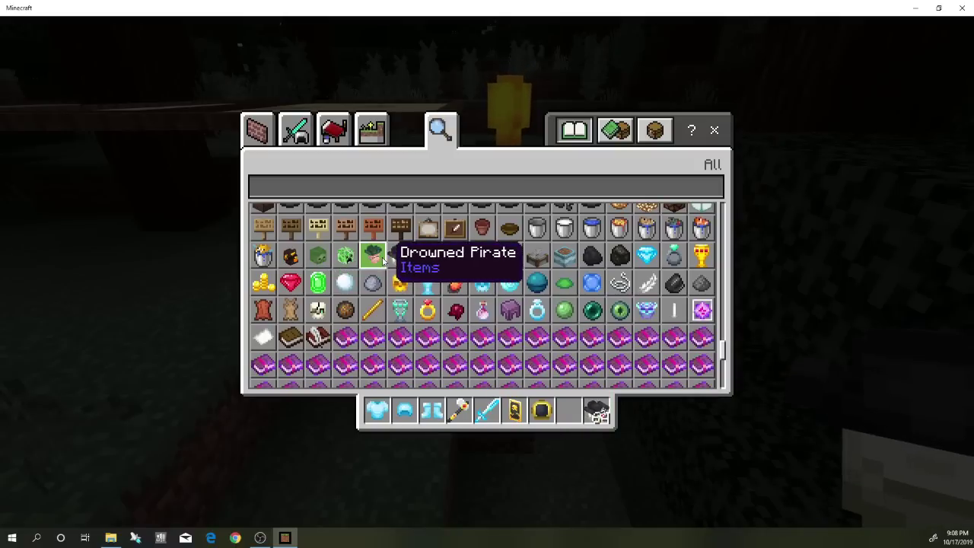
{"action": "left_click", "coordinate": [291, 255]}
{"action": "left_click", "coordinate": [569, 409]}
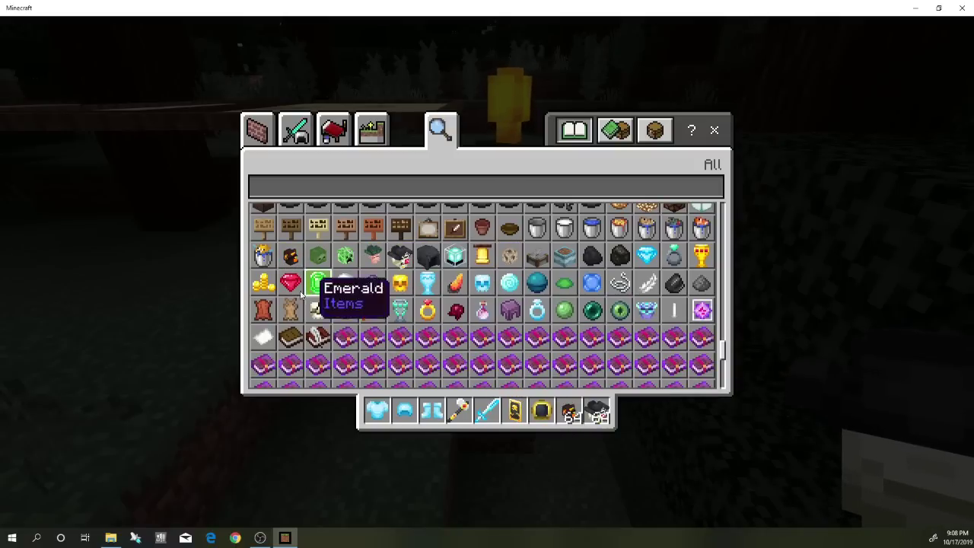